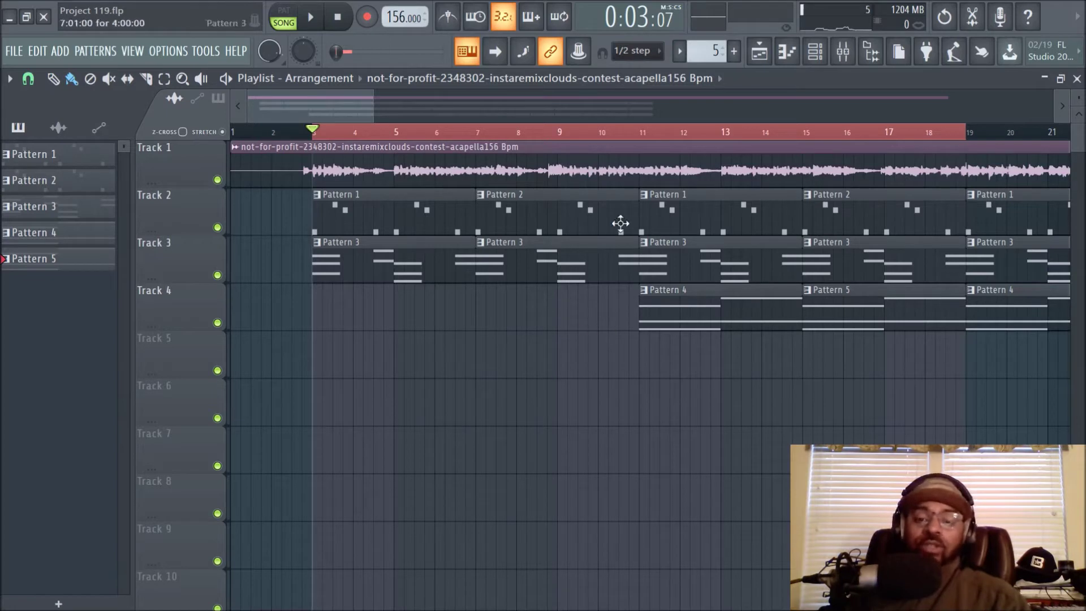
scroll(589, 145, down, 3)
scroll(589, 145, down, 3)
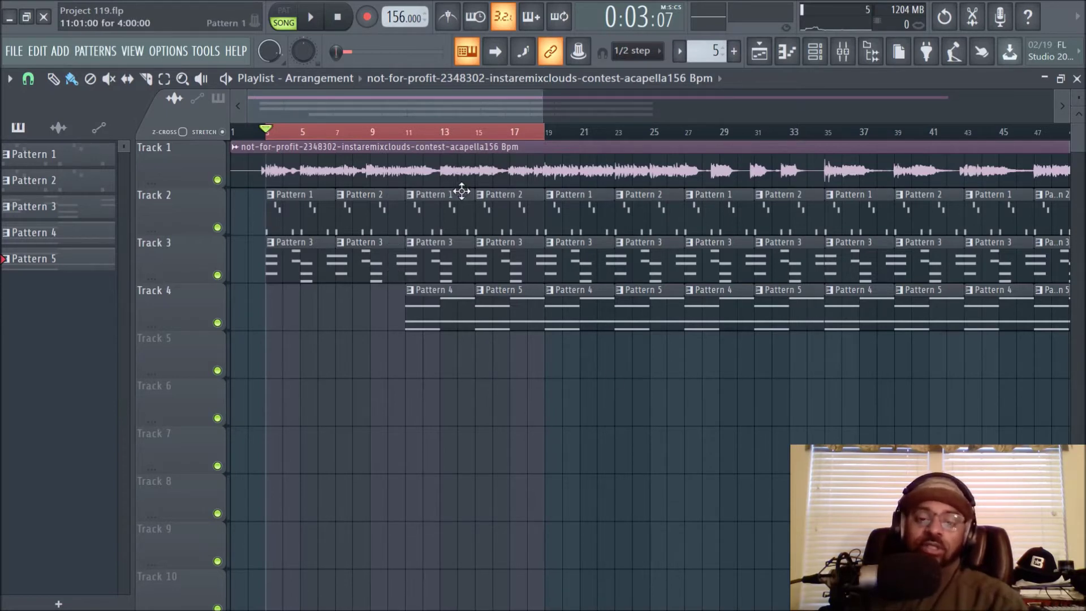
scroll(544, 319, down, 1)
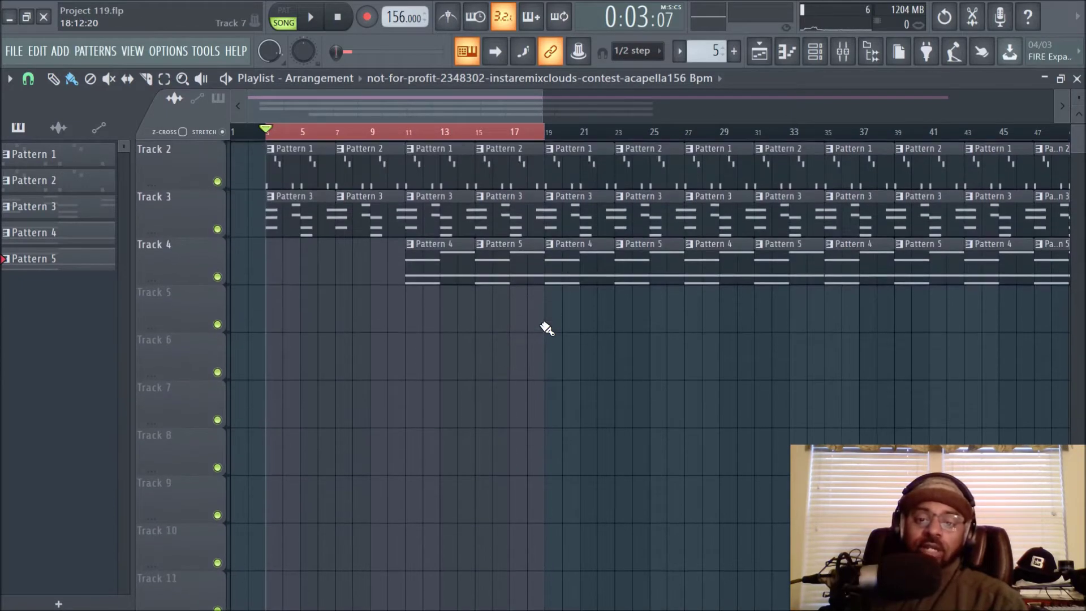
scroll(547, 328, up, 1)
scroll(546, 327, down, 1)
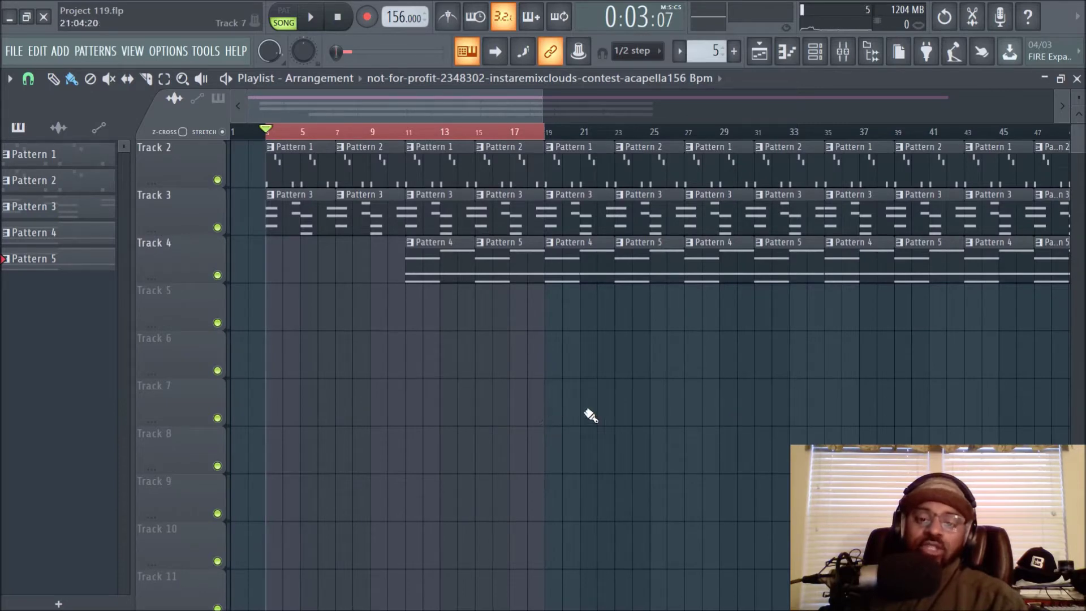
scroll(532, 376, up, 1)
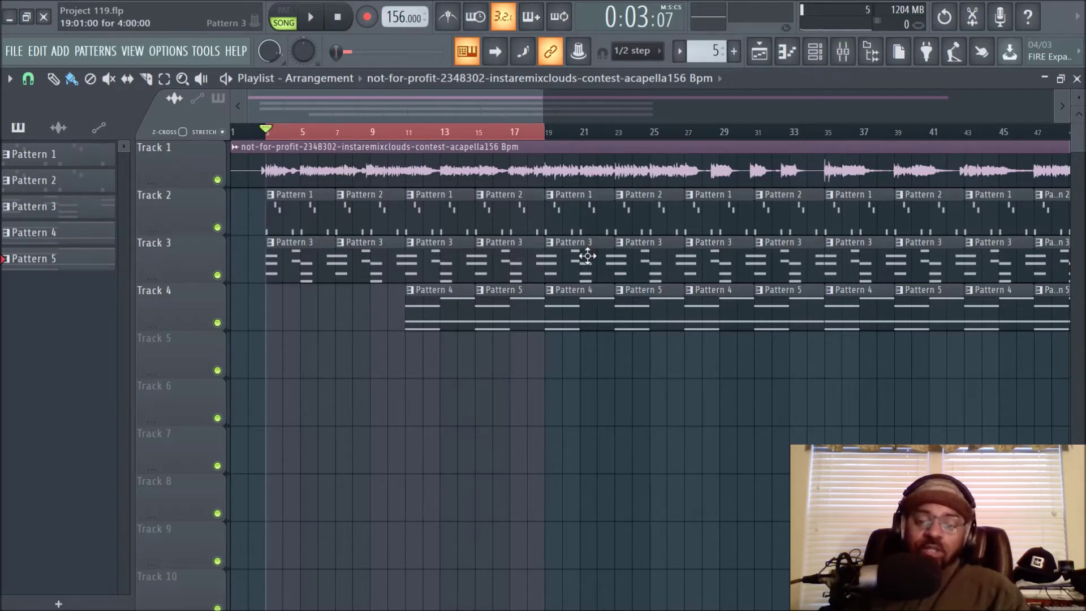
Step: Play the arrangement while balancing the Vocals mixer track, raise its fader to about the Pad 2 fader's height, and stop playback
click(842, 51)
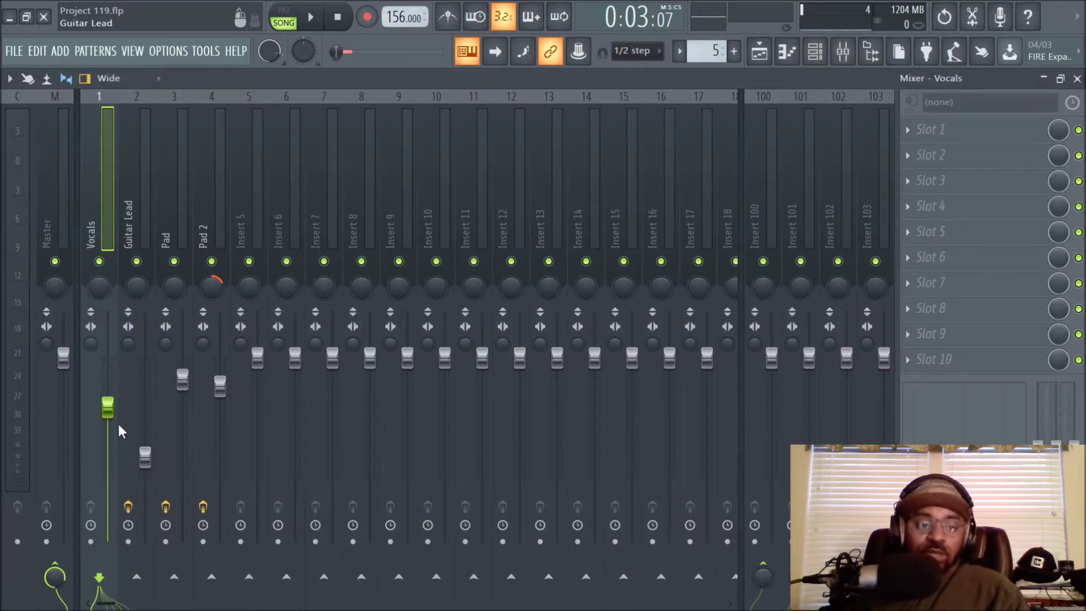
drag(110, 408, 109, 427)
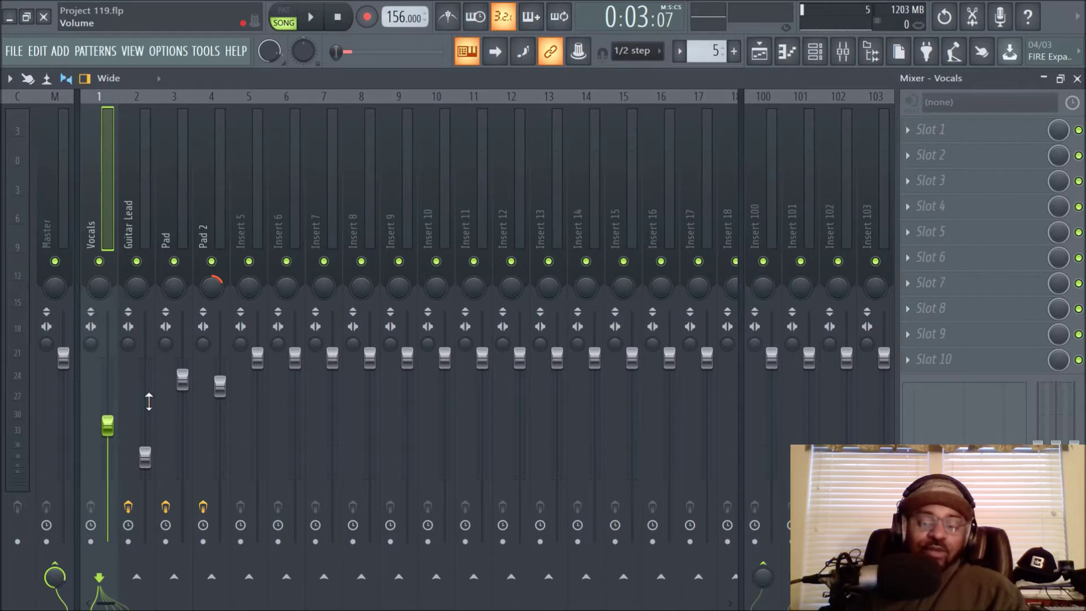
click(761, 52)
key(space)
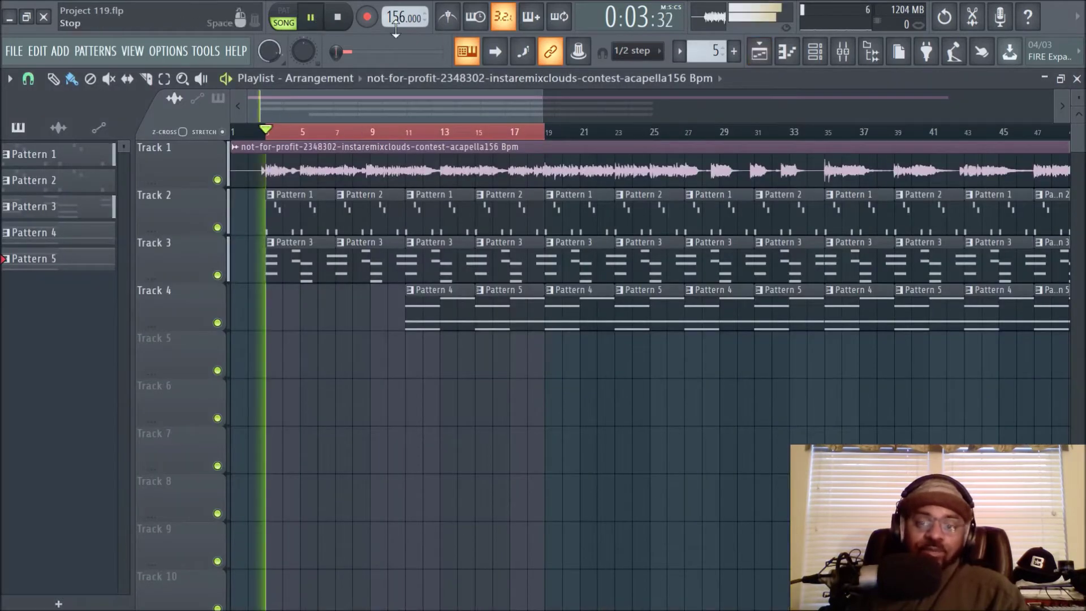
click(849, 57)
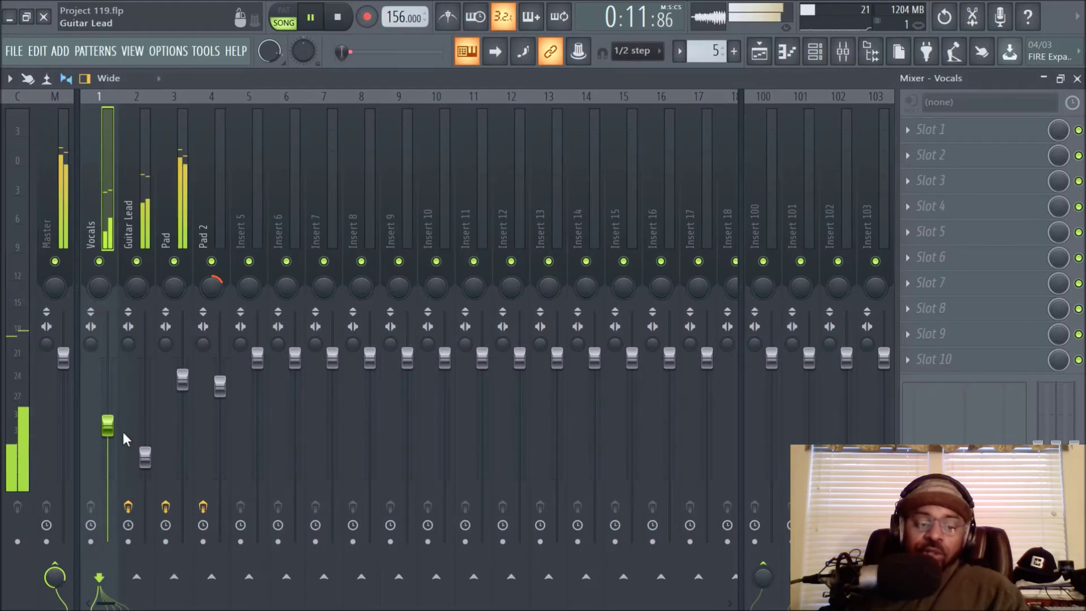
drag(108, 425, 108, 386)
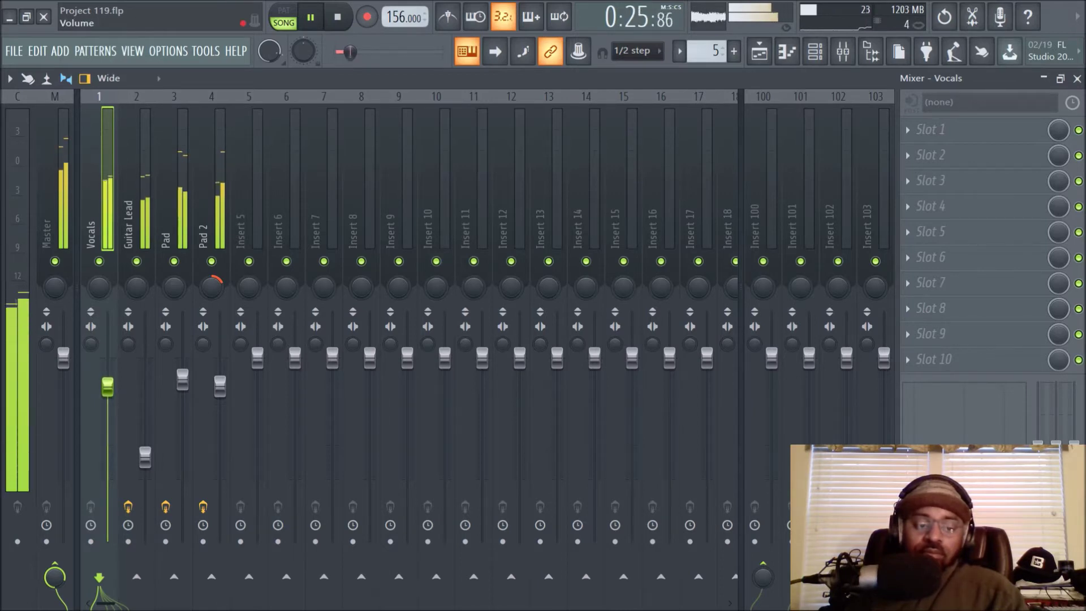
click(760, 60)
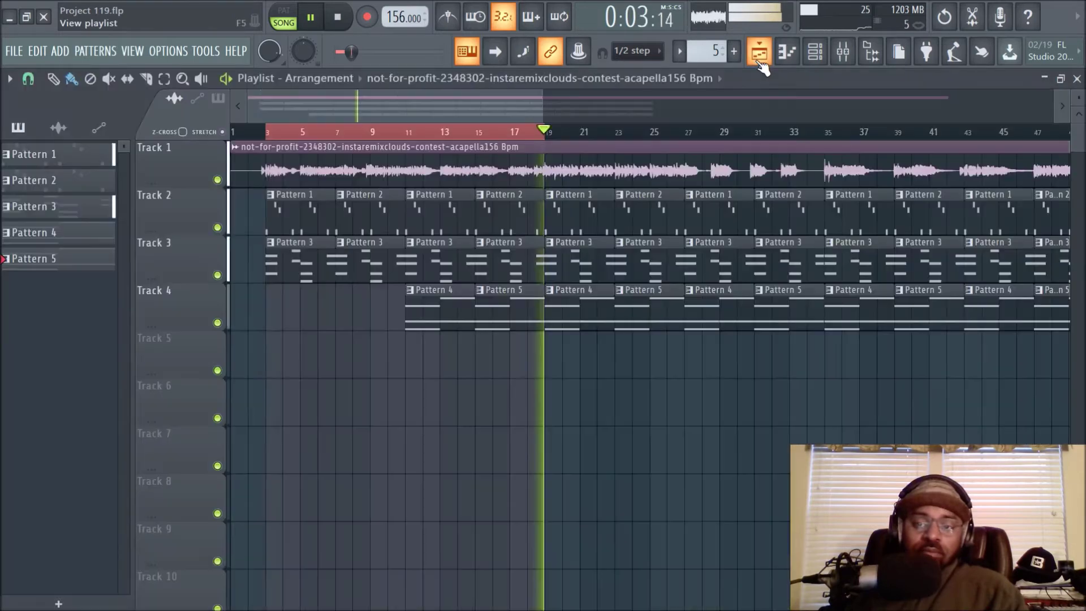
click(336, 23)
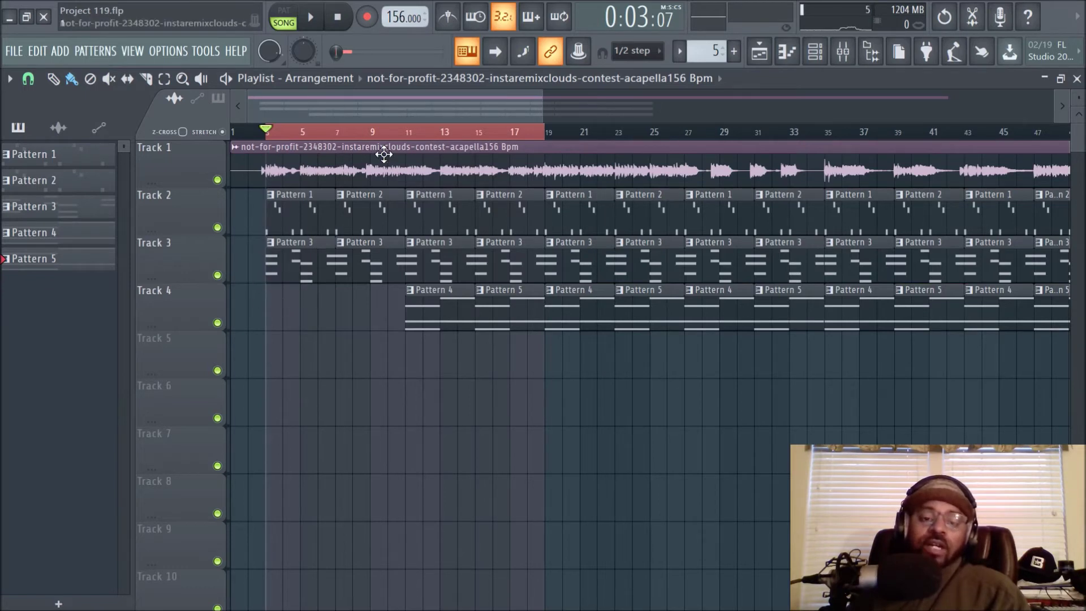
Step: Look at Pattern 1's notes in the piano roll and check the acapella's detected key in Serato Sample
double_click(303, 213)
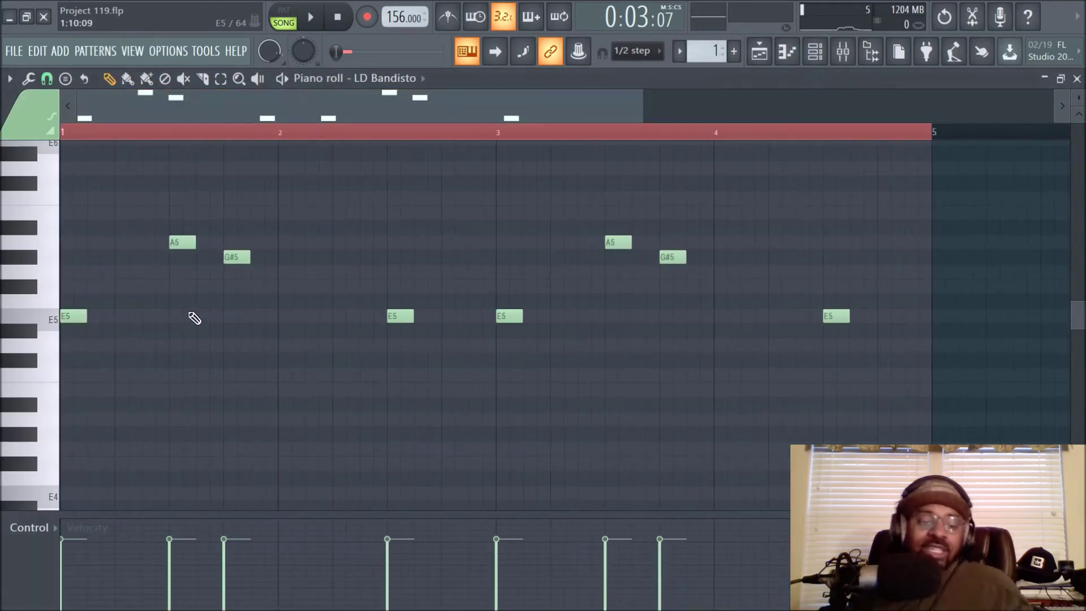
click(759, 53)
click(826, 62)
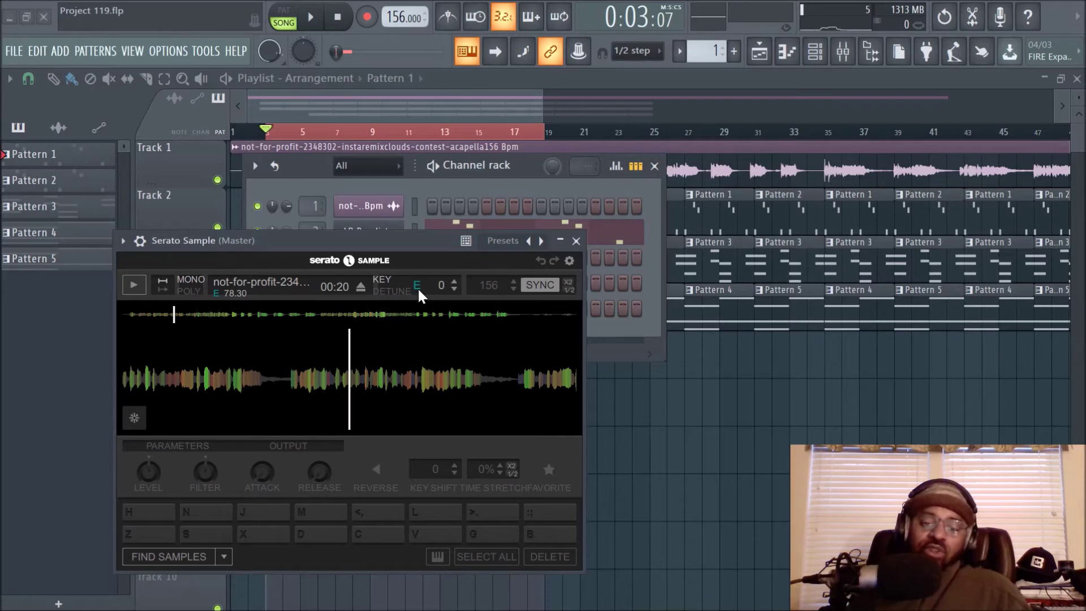
click(575, 241)
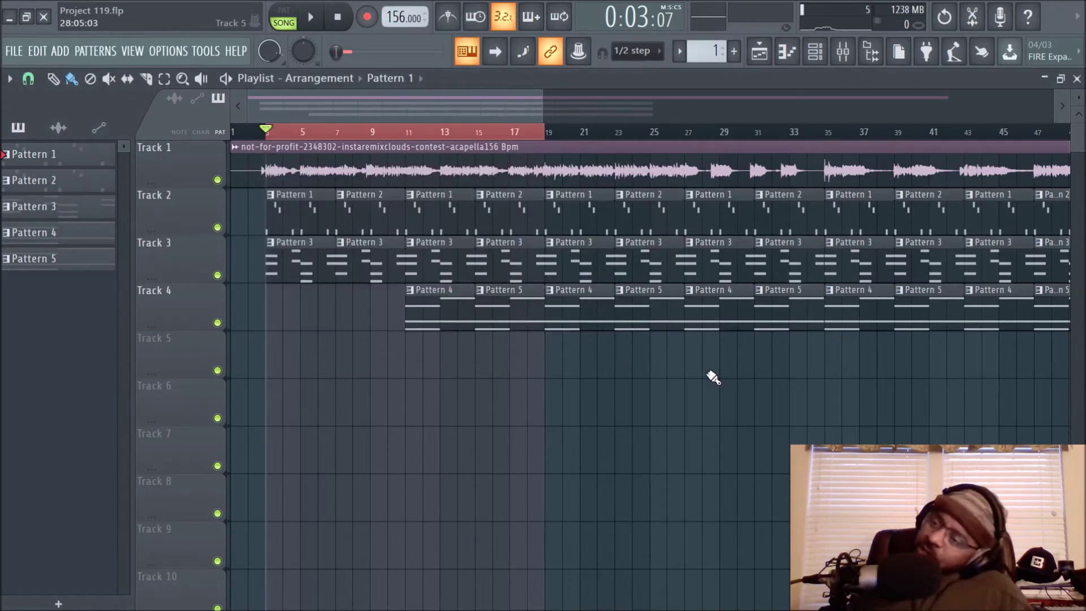
Step: Audition the pitches of Pattern 1's lead melody in the piano roll, starting with E5, and return to the playlist
double_click(287, 213)
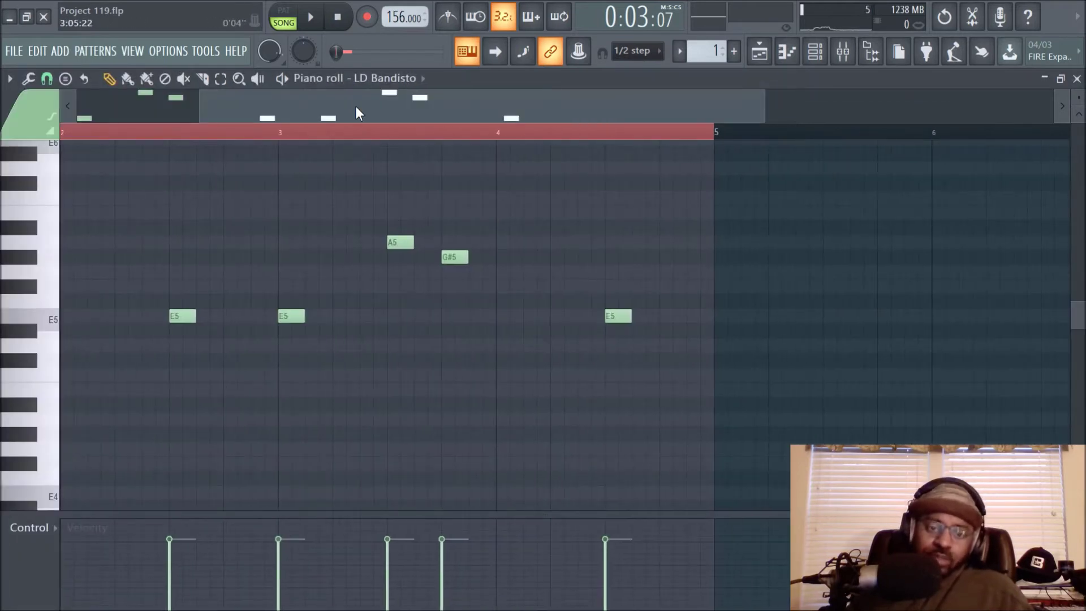
click(57, 320)
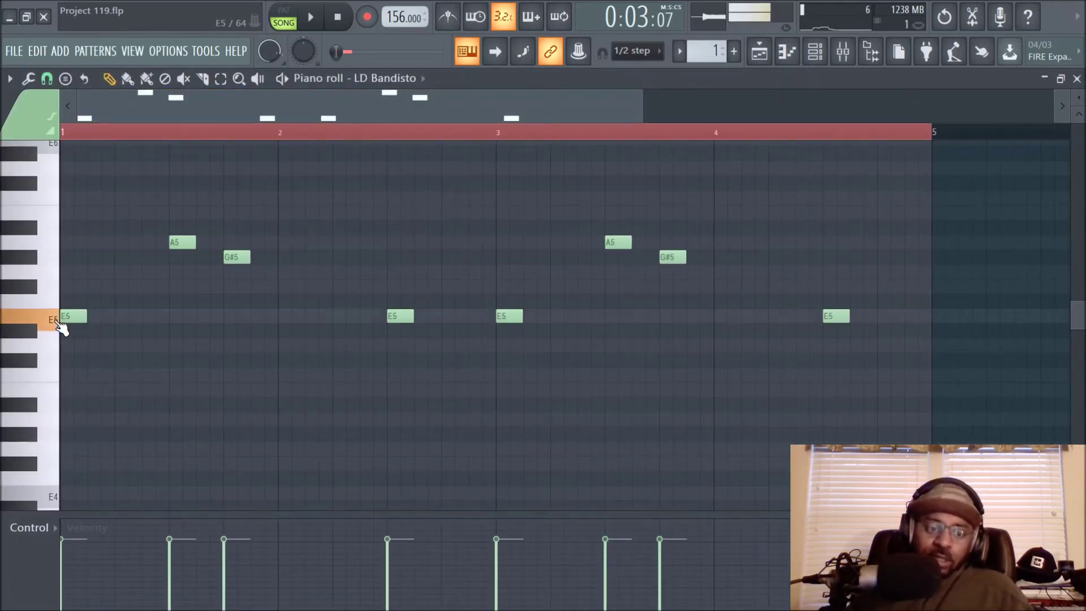
click(47, 247)
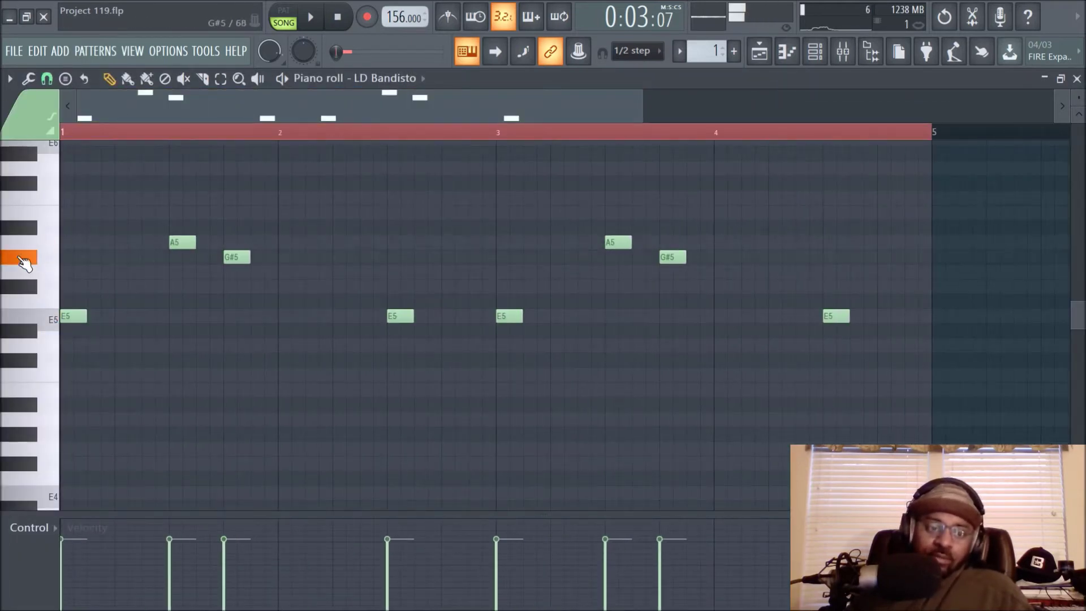
click(759, 51)
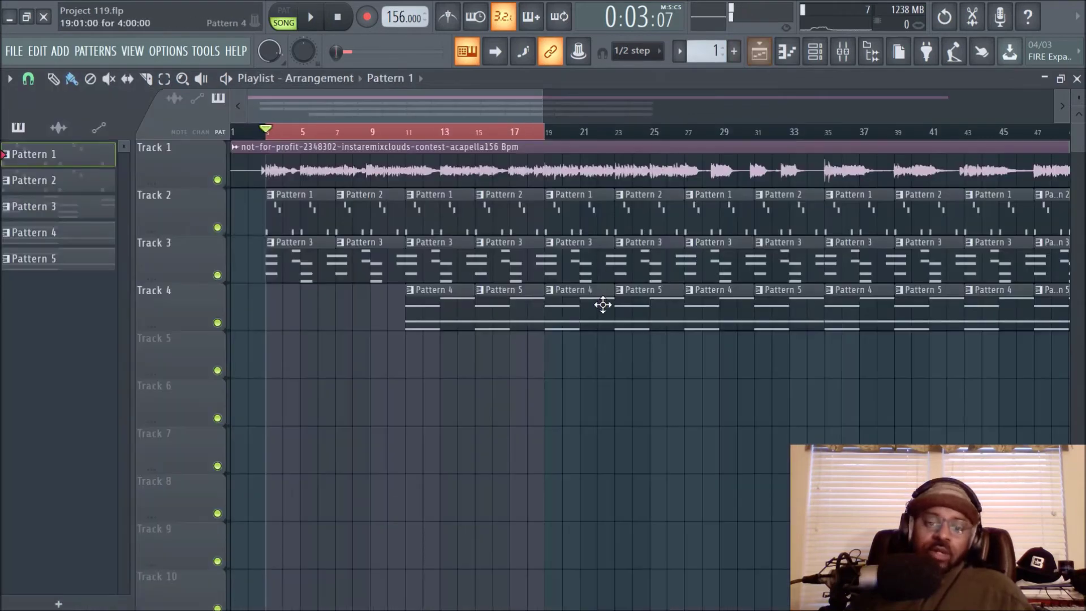
Step: Solo Track 2 in the playlist and play back its guitar lead melody on its own
right_click(217, 228)
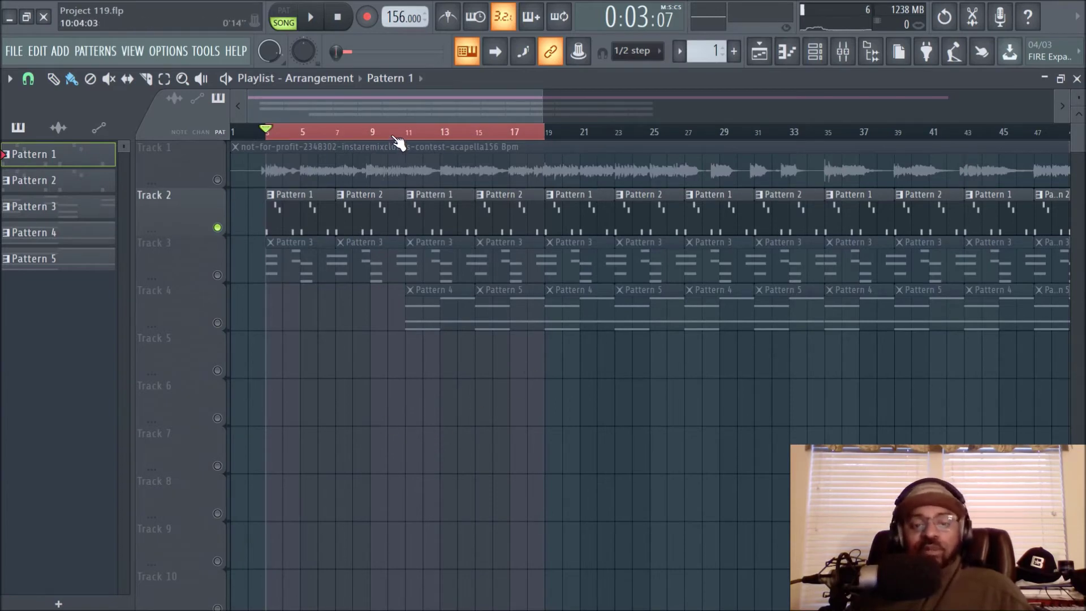
scroll(398, 141, up, 4)
drag(365, 111, 343, 115)
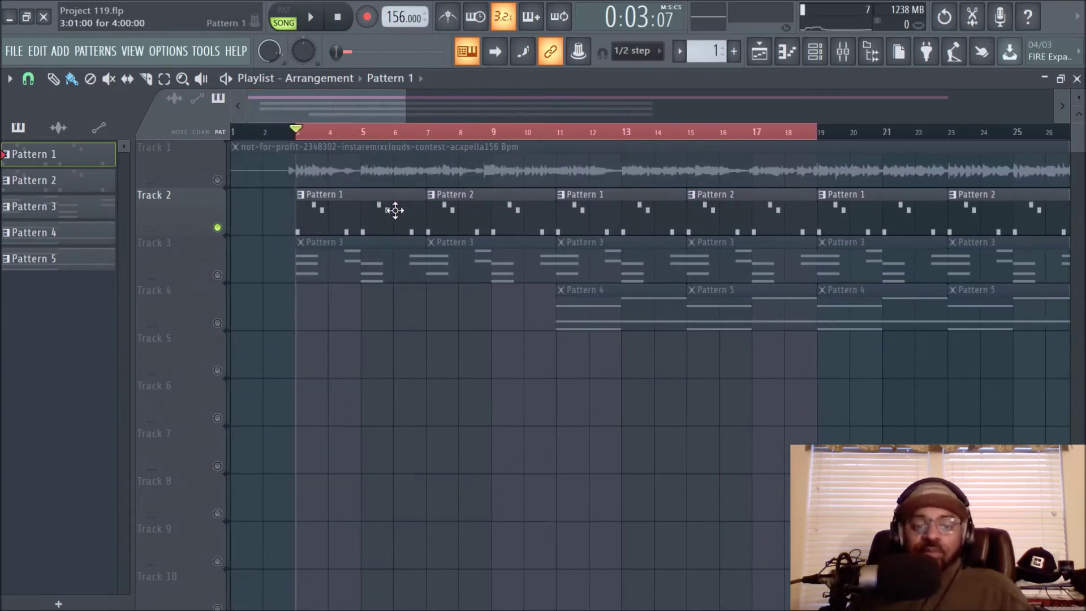
key(space)
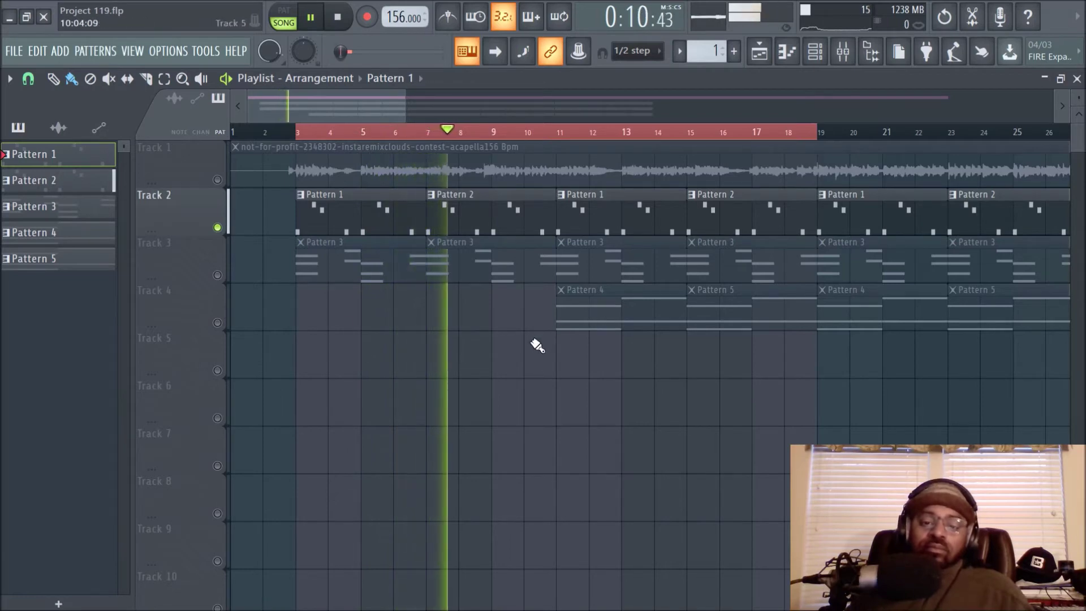
key(space)
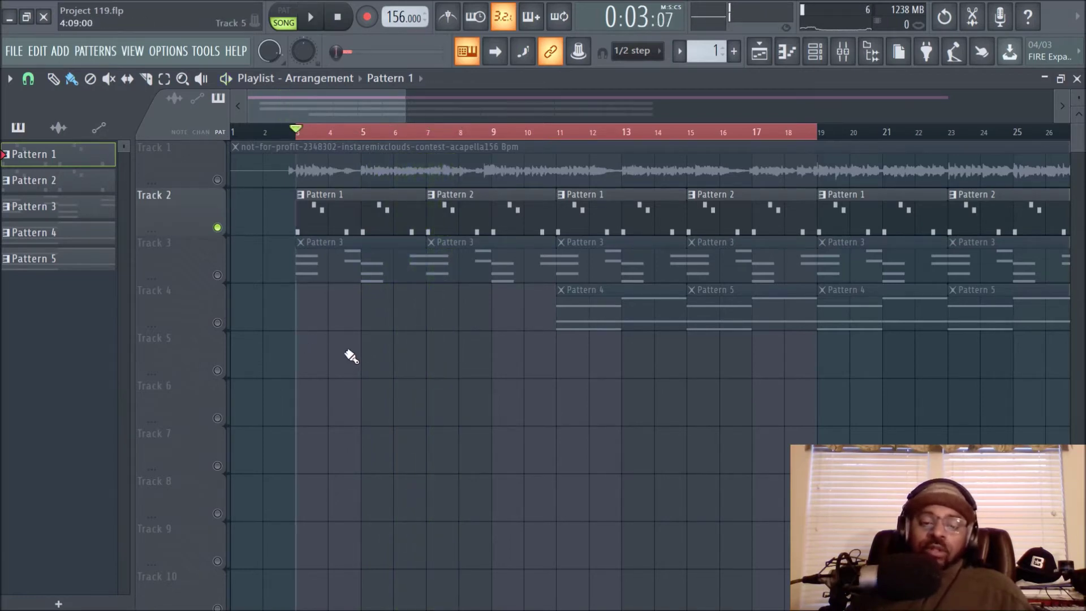
Step: Examine the Sylenth1 preset used by the LD Bandisto channel, and close the plugin and channel rack
click(815, 51)
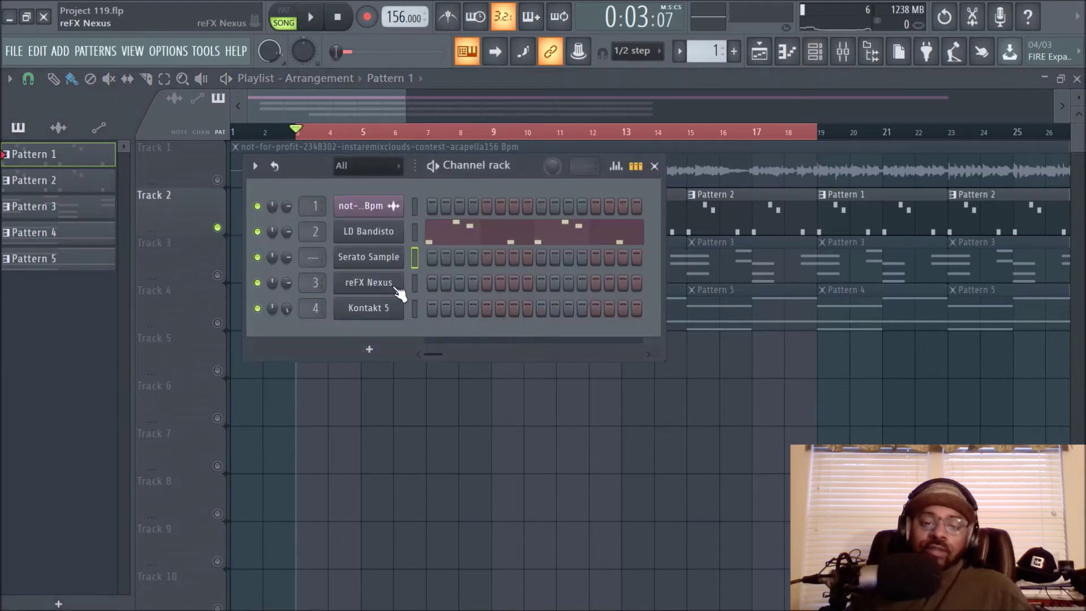
click(368, 232)
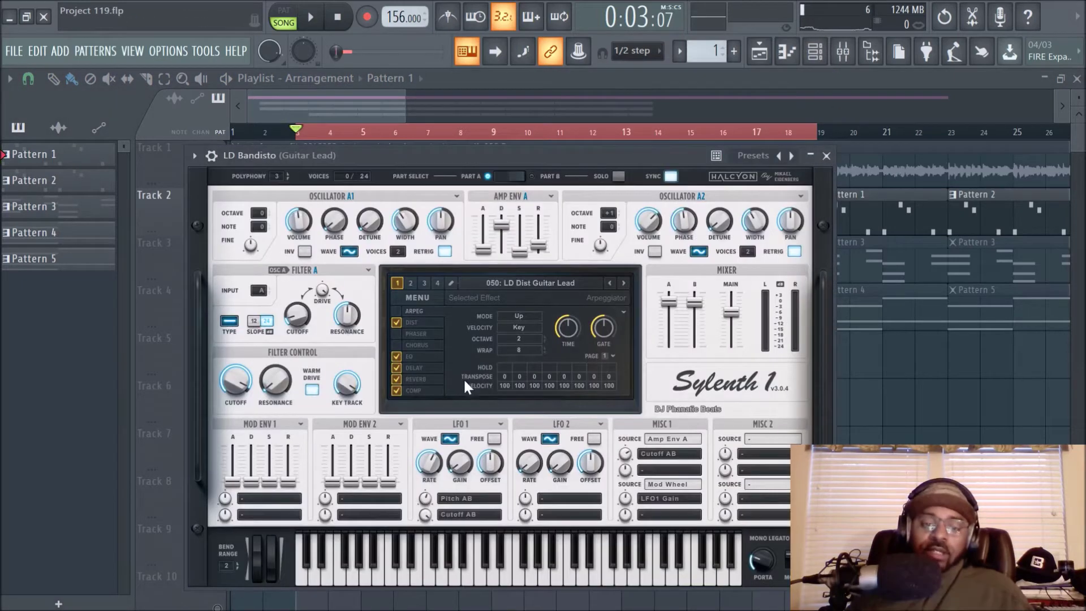
click(826, 155)
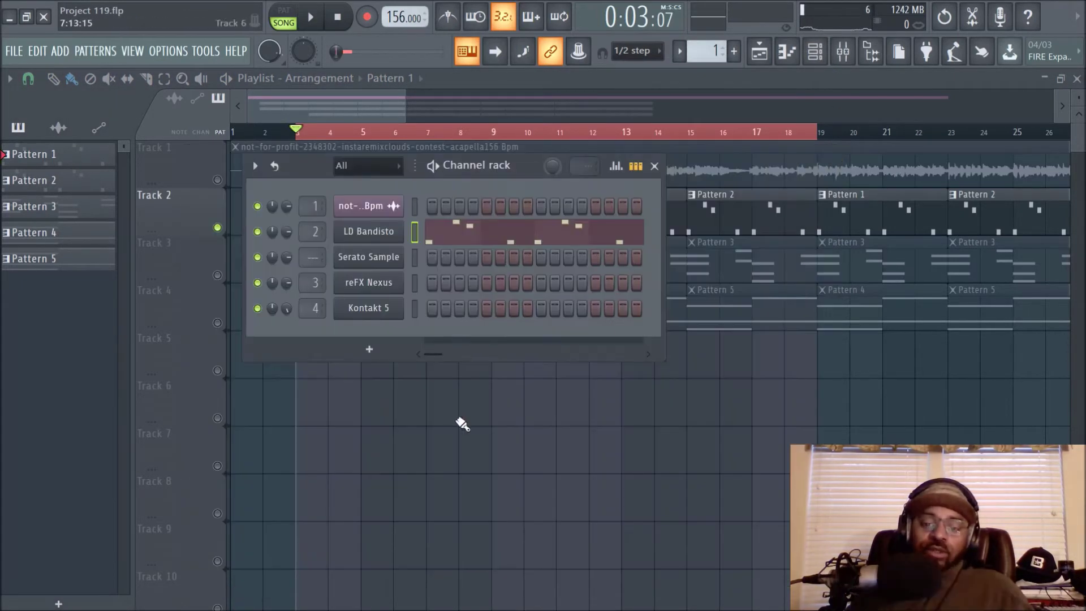
key(F6)
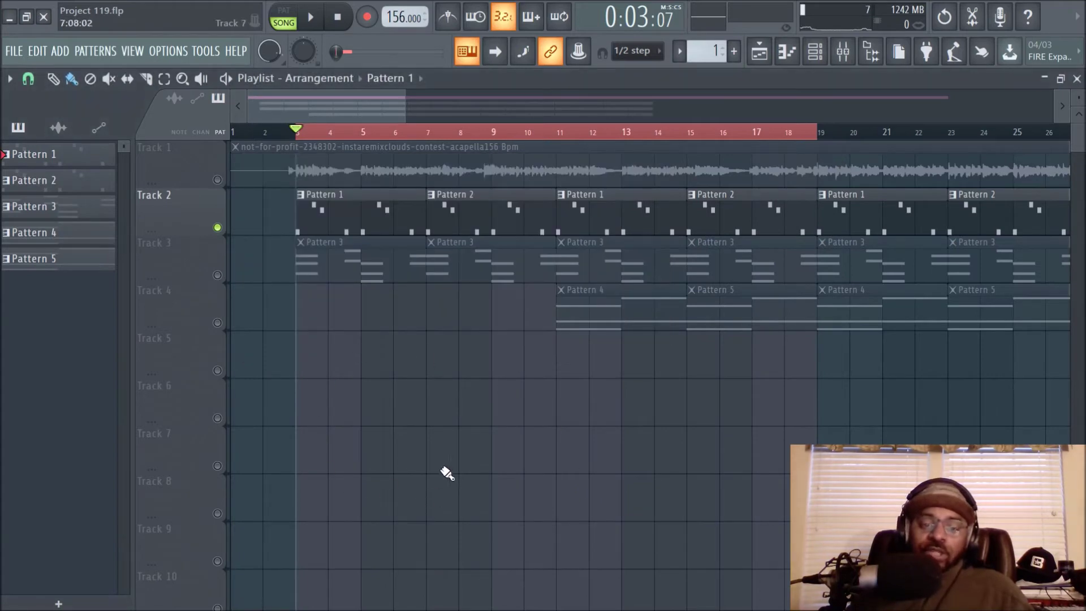
Step: Unmute Track 3 and play its pad chords together with the Track 2 melody
click(217, 275)
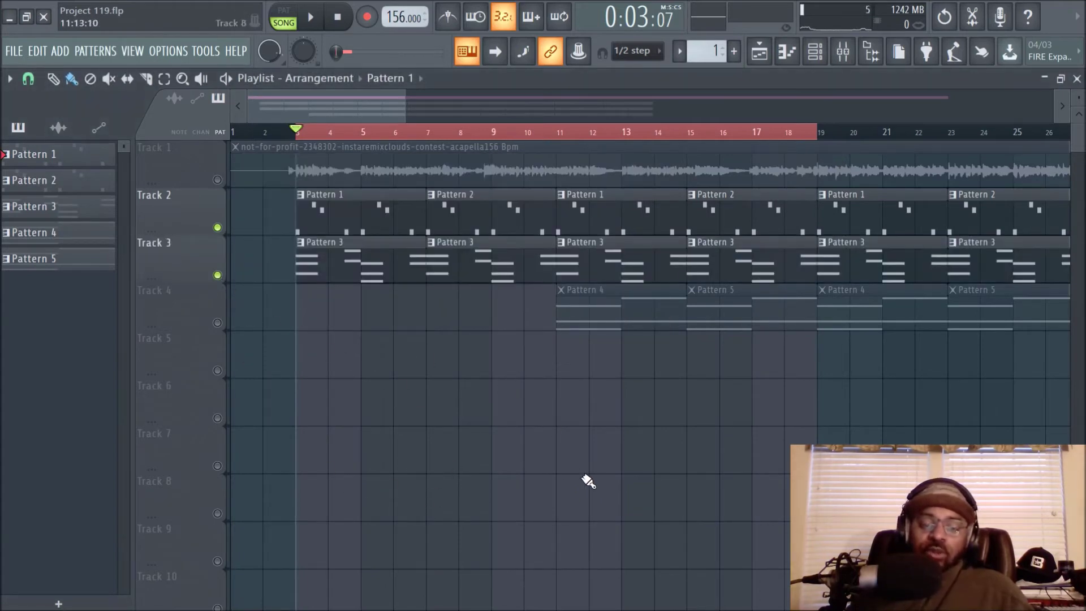
key(space)
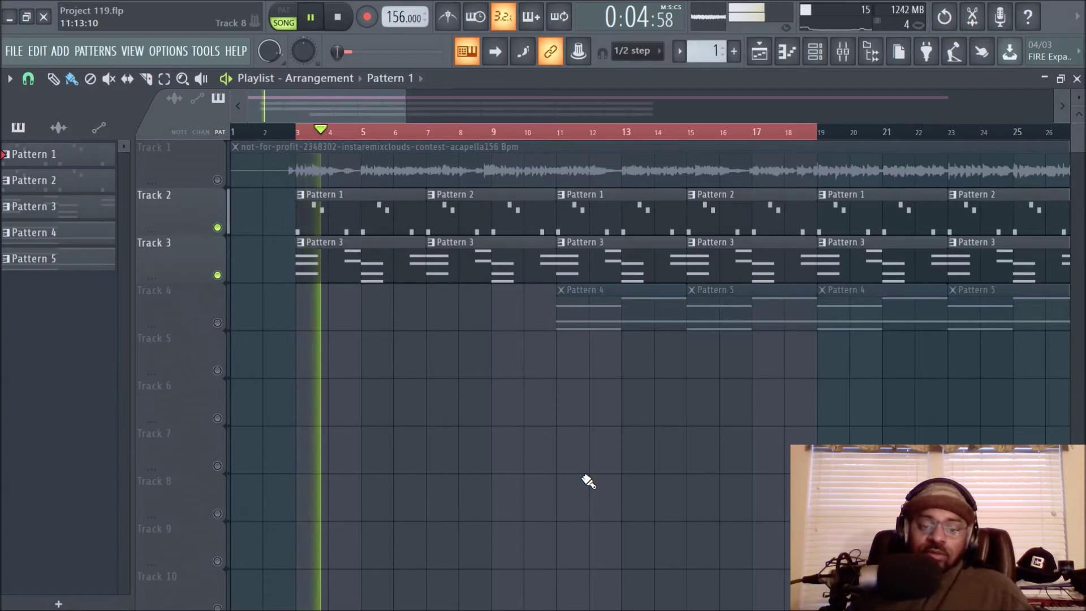
click(815, 52)
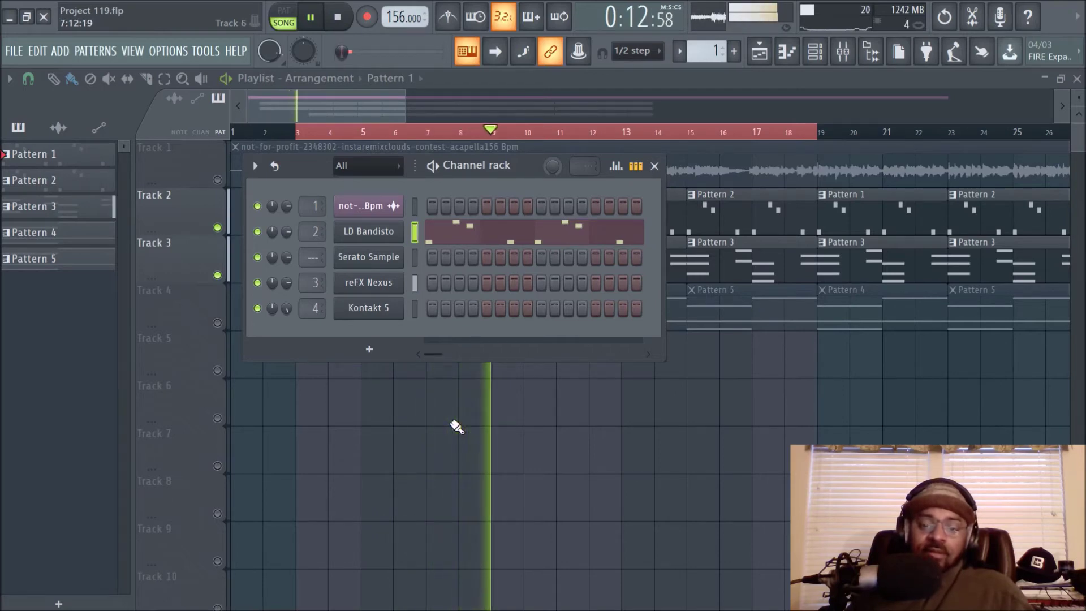
key(F6)
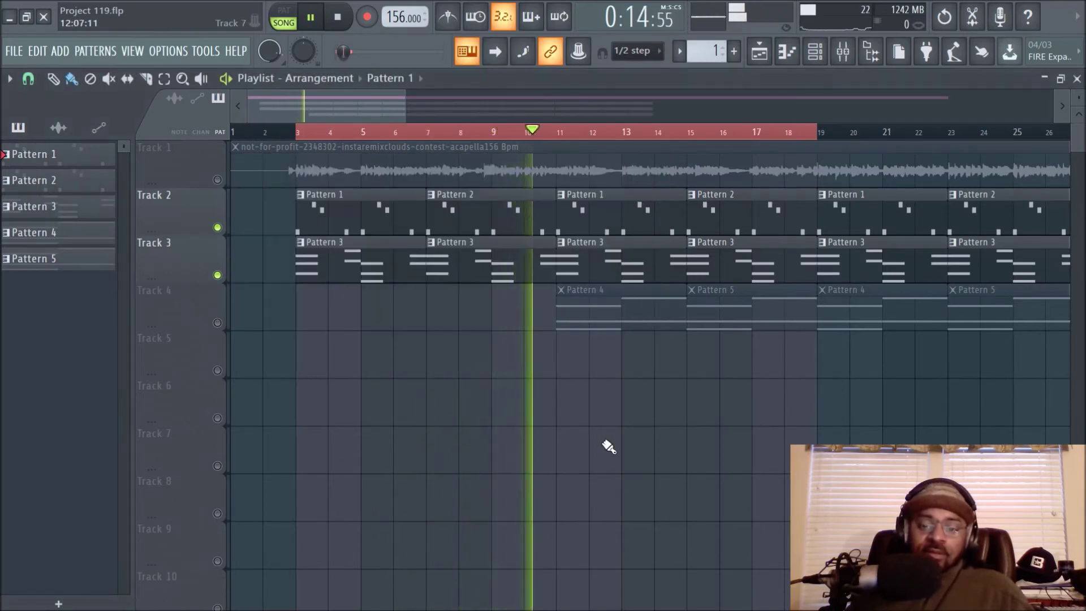
scroll(660, 138, down, 1)
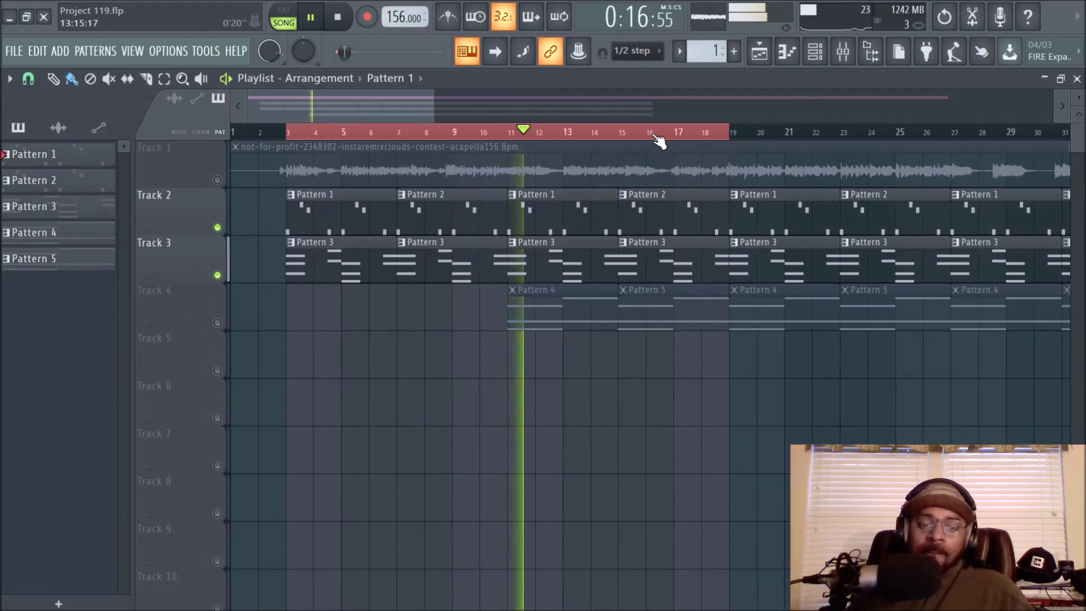
key(space)
Step: Examine the preset loaded in the reFX Nexus pad channel, and close the plugin and channel rack
click(815, 51)
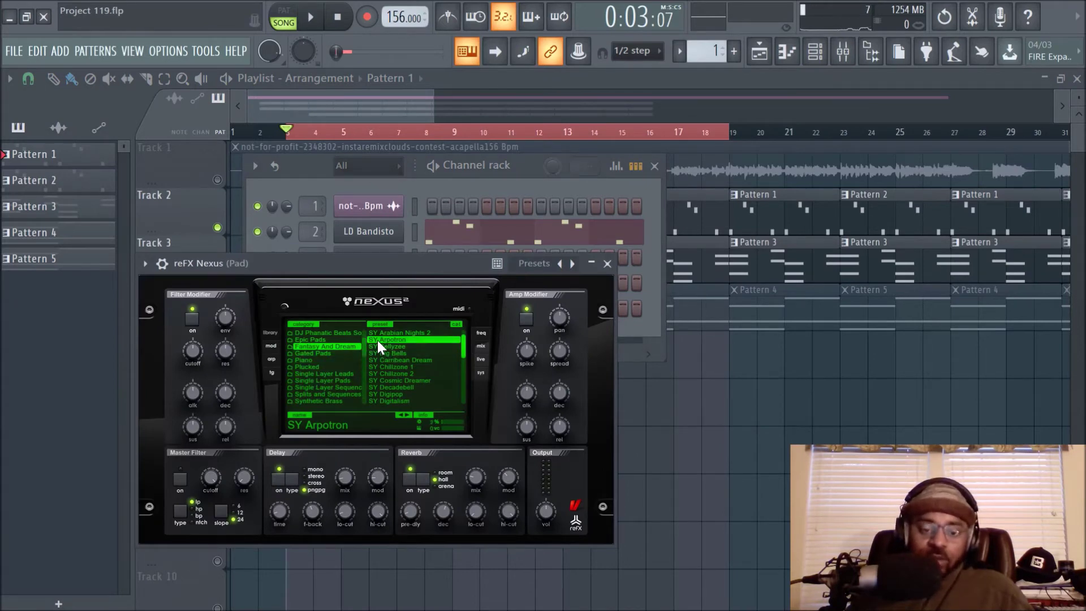
click(607, 264)
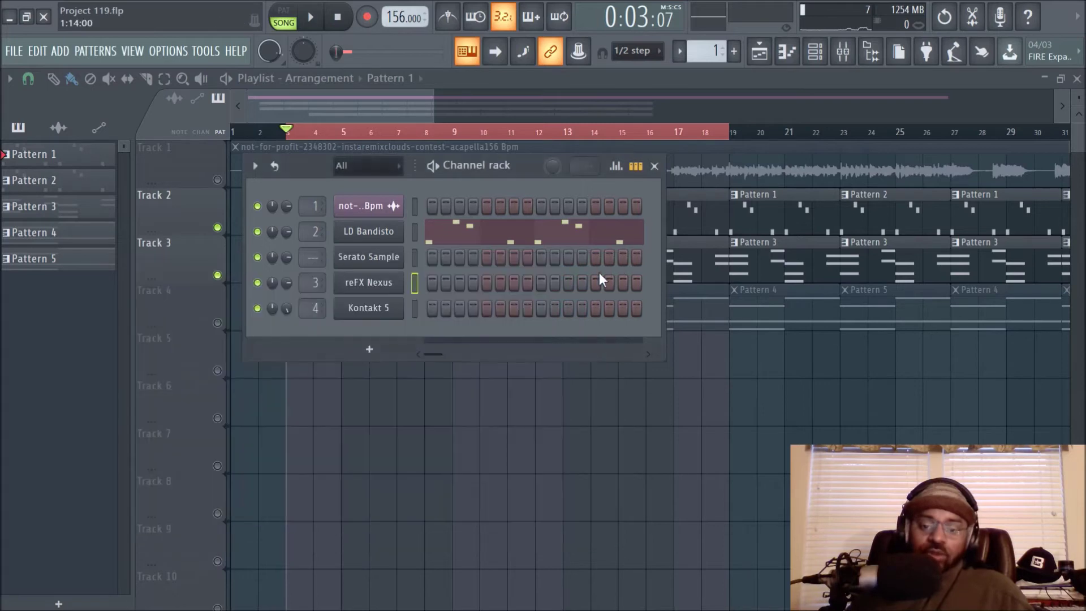
key(F6)
Step: Open Pattern 3 in the reFX Nexus piano roll, examine its pad chords, audition a key near E5, and return to the playlist
double_click(387, 272)
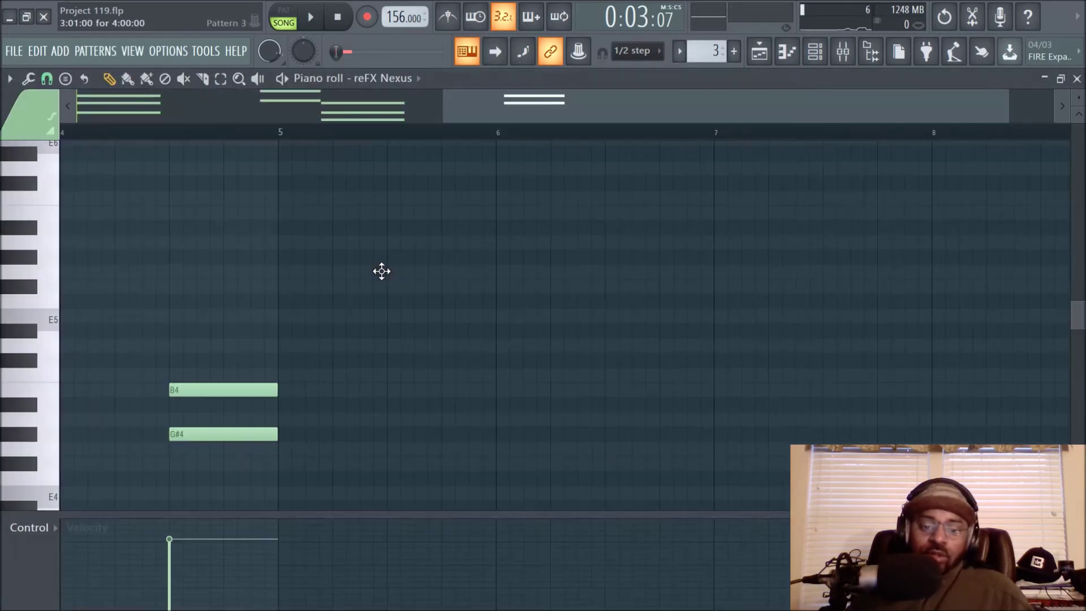
click(574, 117)
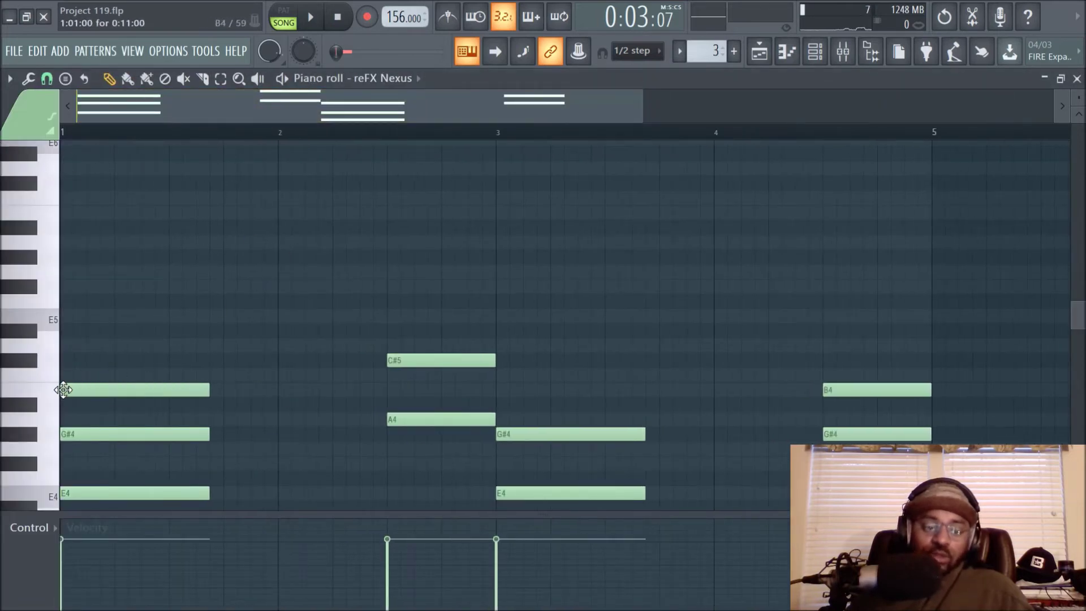
scroll(64, 390, down, 3)
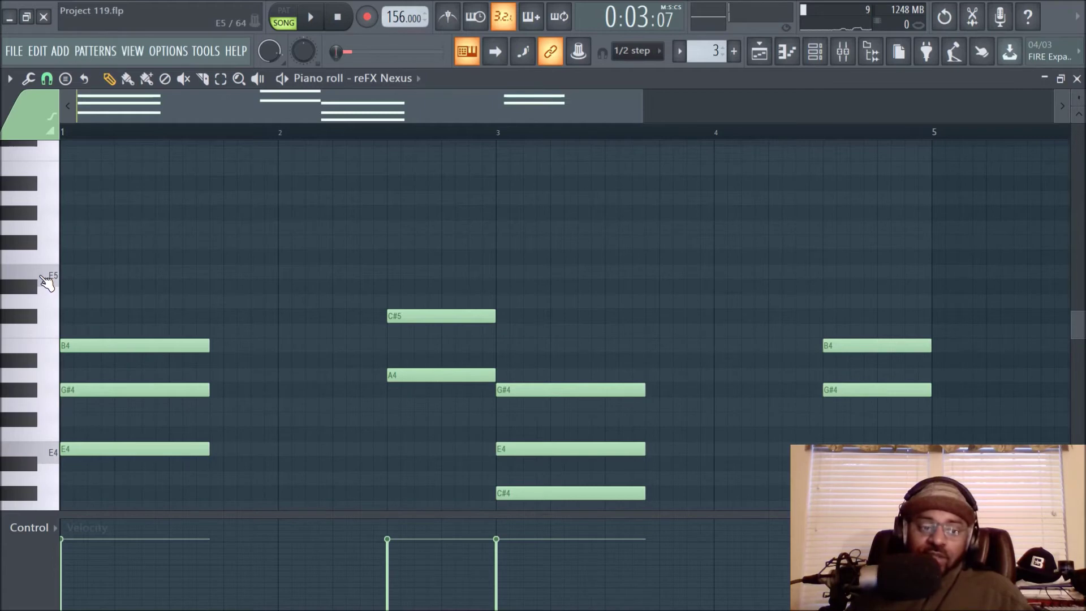
click(45, 281)
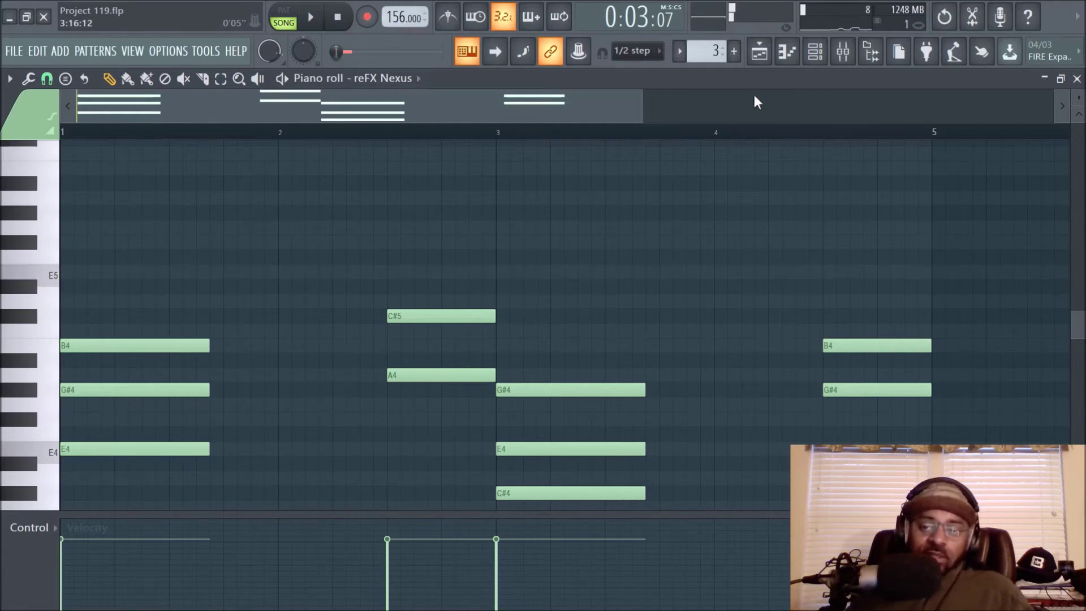
click(760, 52)
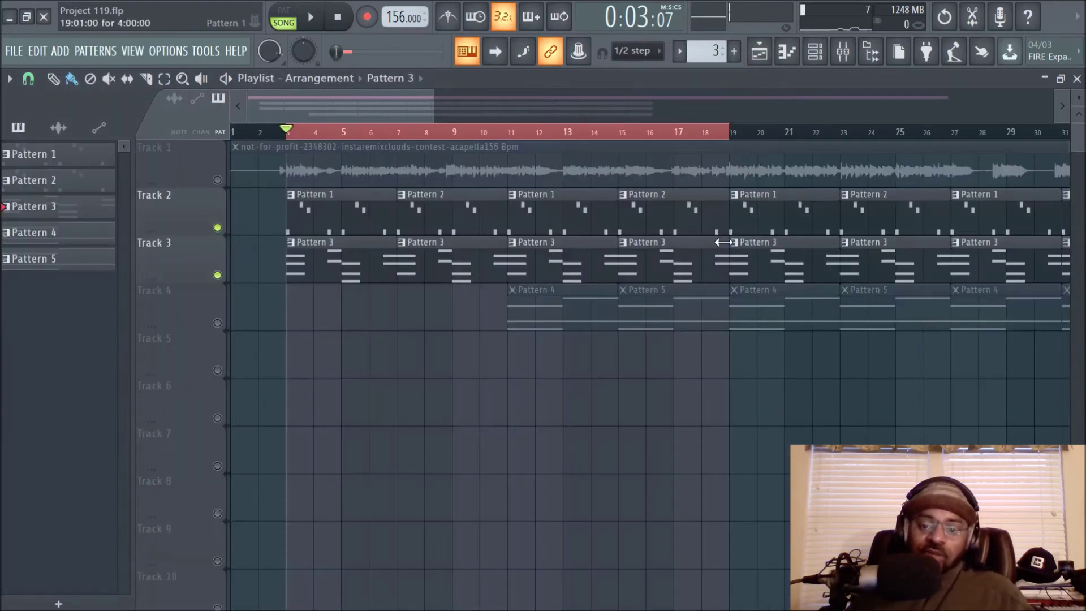
Step: Unmute Track 4 in the playlist and play Tracks 2, 3 and 4 together from bar 9
click(513, 137)
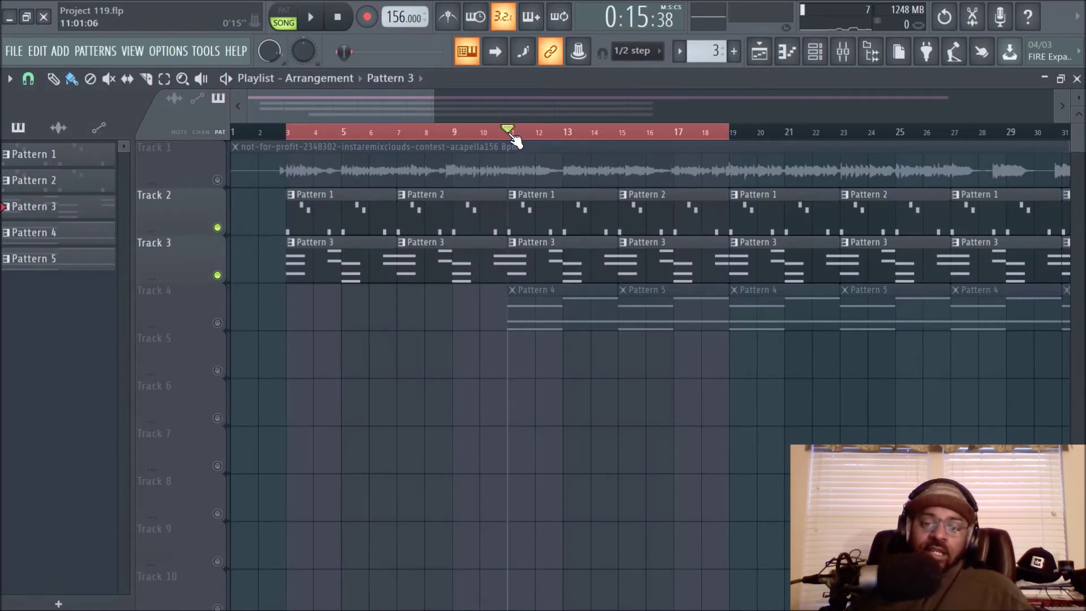
click(217, 322)
click(454, 138)
key(space)
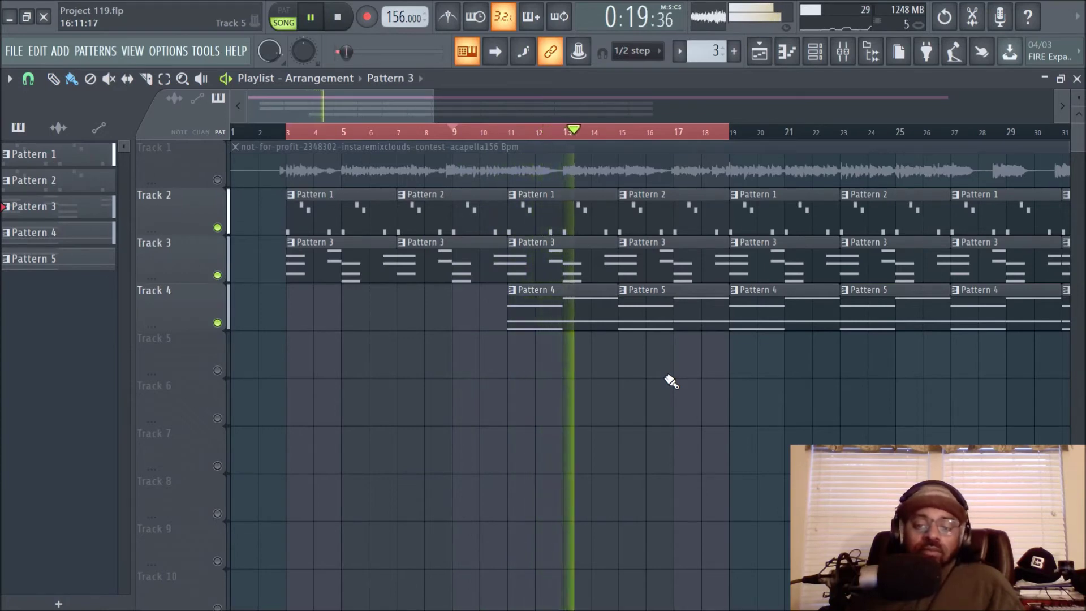
Step: Examine the Kontakt 5 notes of Patterns 4 and 5 across their octaves, then return to the playlist and stop playback
double_click(537, 307)
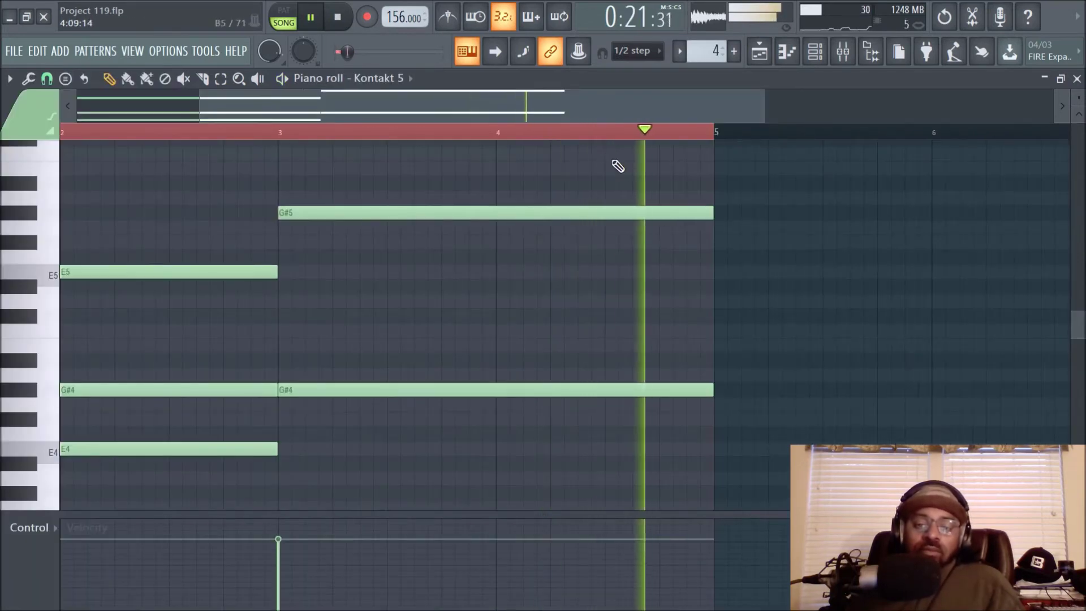
scroll(710, 51, up, 1)
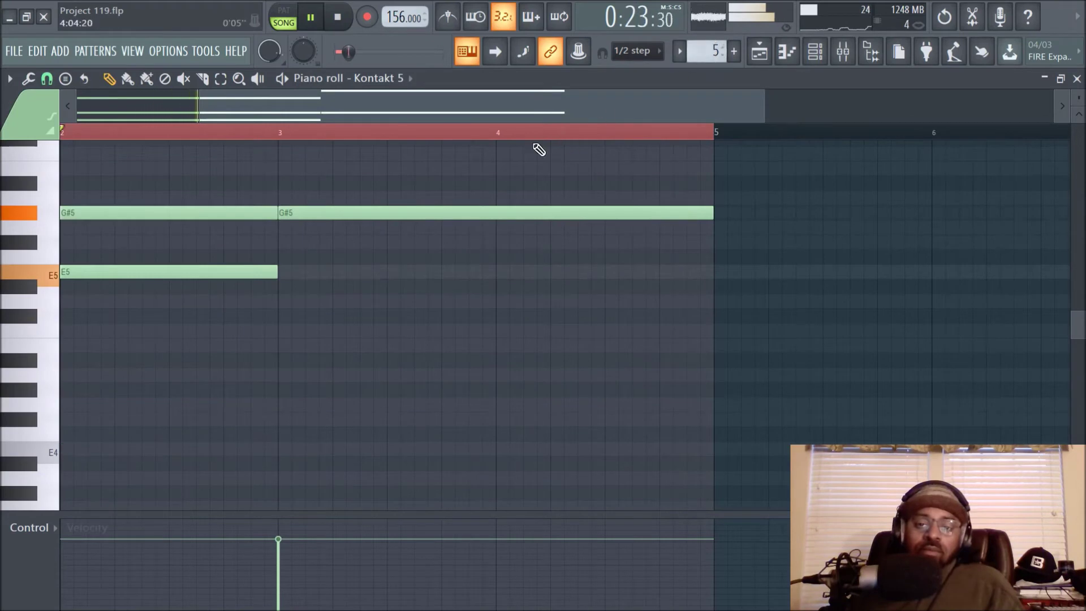
scroll(509, 170, up, 3)
scroll(565, 224, up, 1)
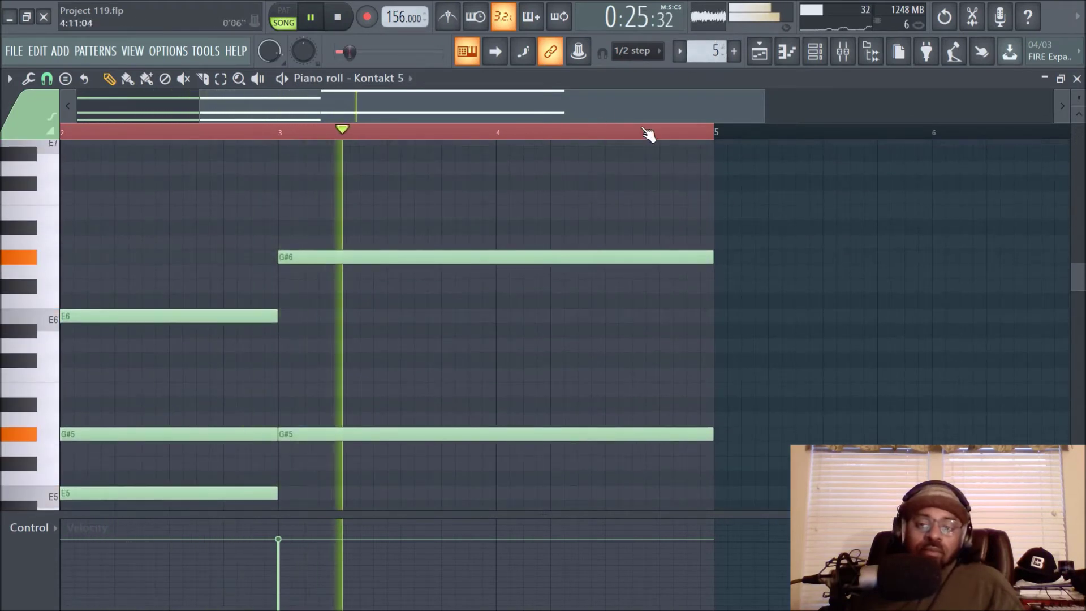
click(758, 54)
key(space)
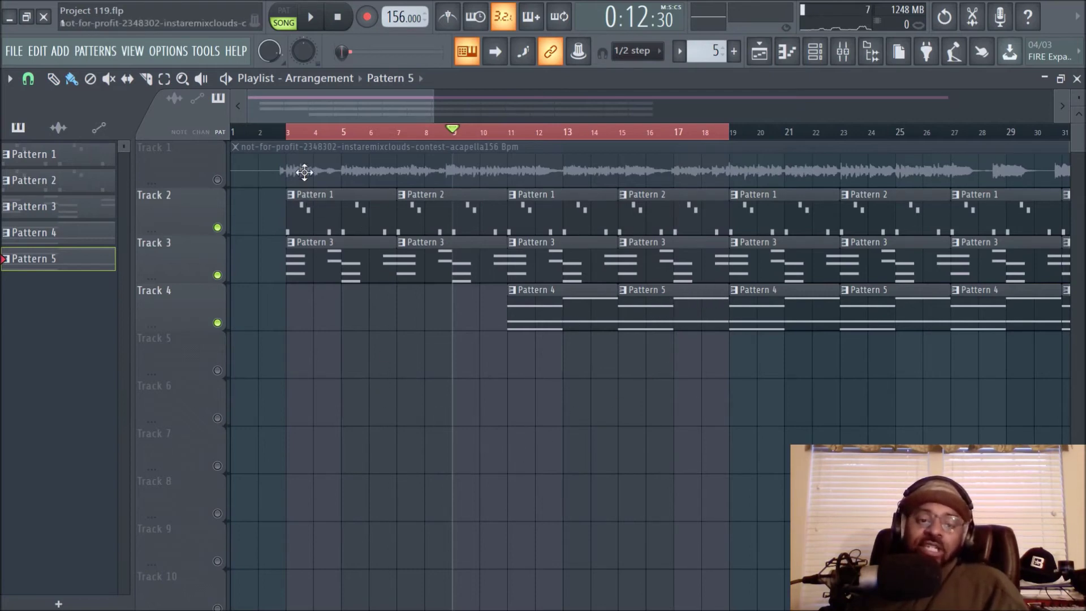
Step: Move the playhead to bar 3, lower the Vocals mixer level to -8.8 dB, and return to the playlist
click(288, 133)
click(843, 51)
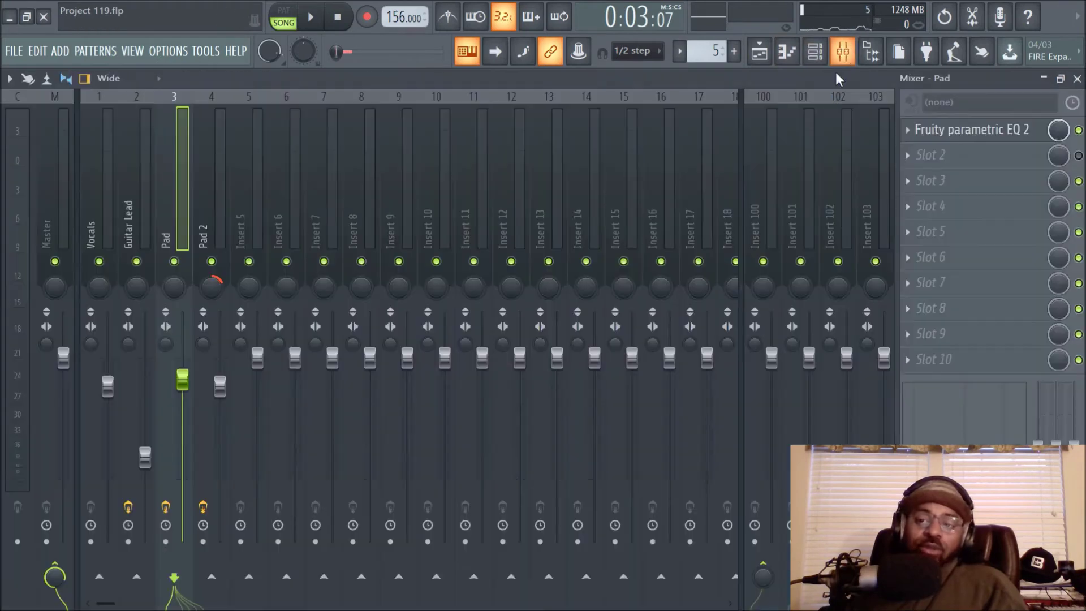
drag(113, 387, 113, 398)
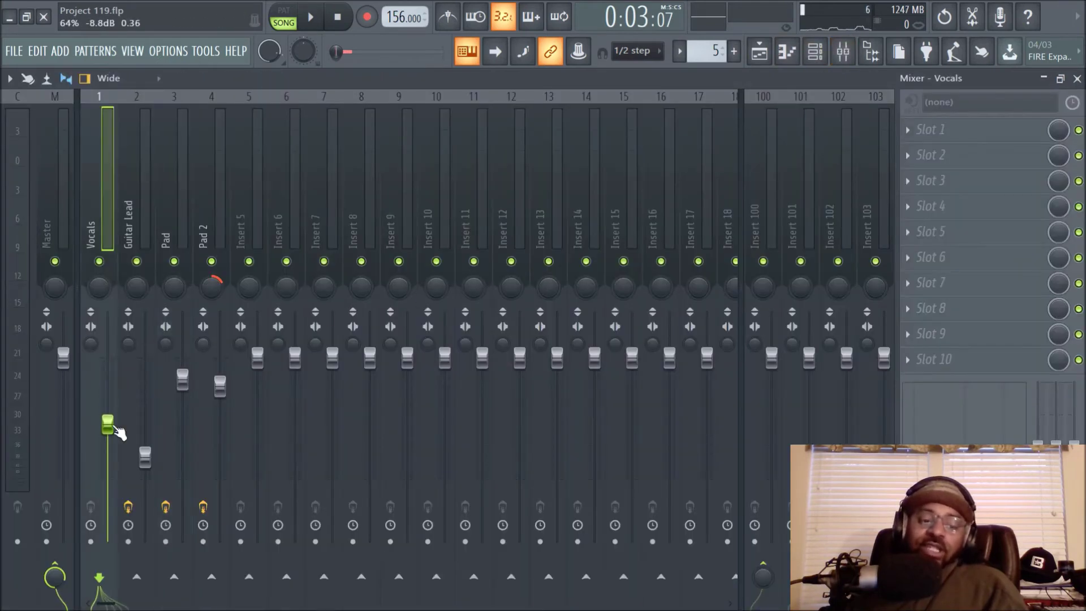
click(759, 51)
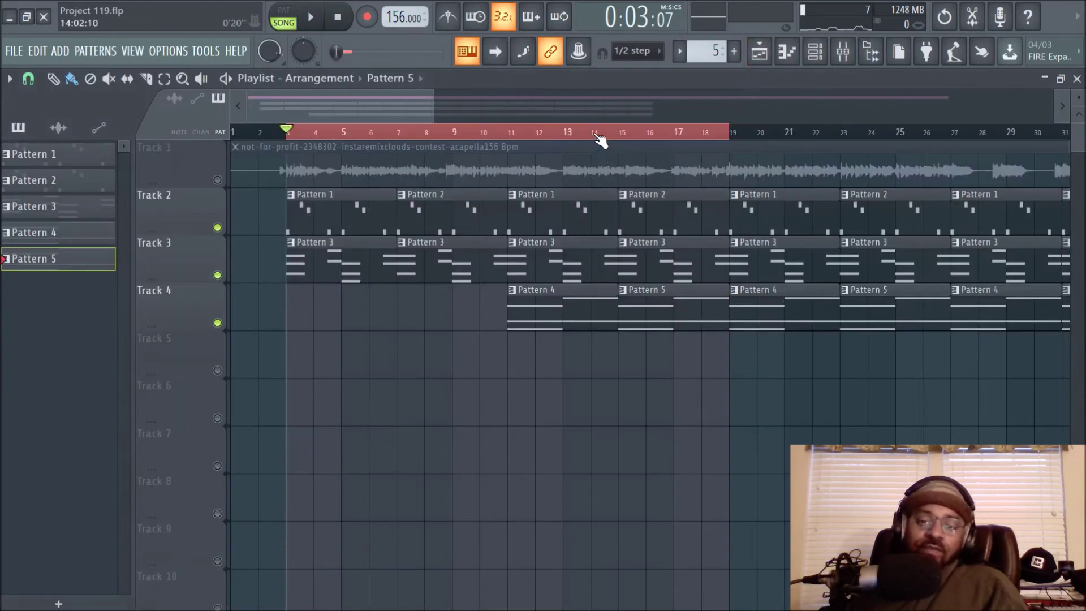
Step: Play the arrangement from bar 3, unmute the acapella on Track 1, and lower the Vocals mixer level to -11.8 dB
scroll(600, 139, down, 1)
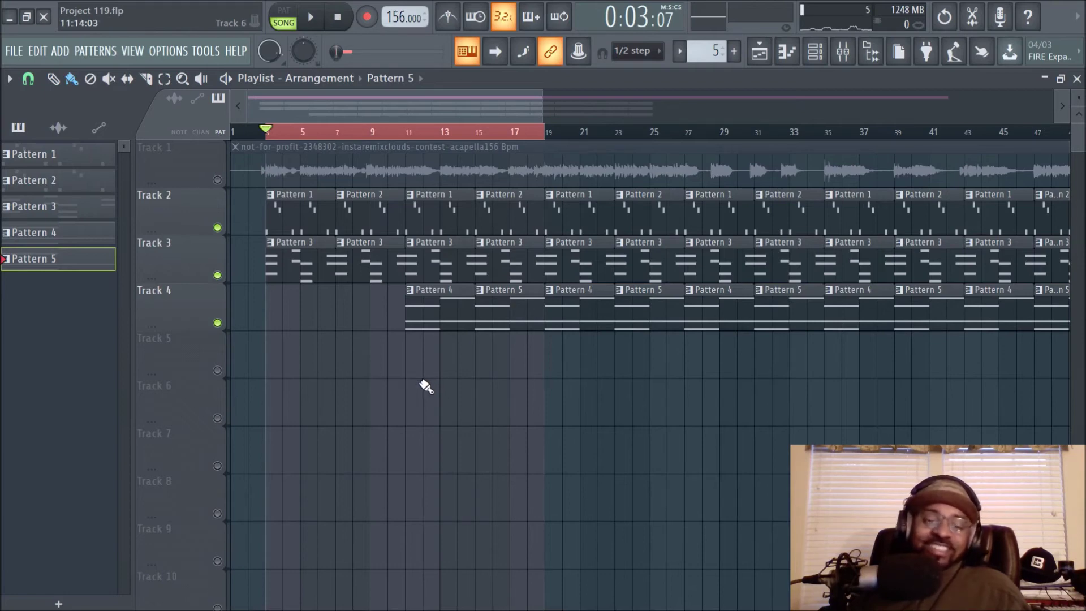
key(space)
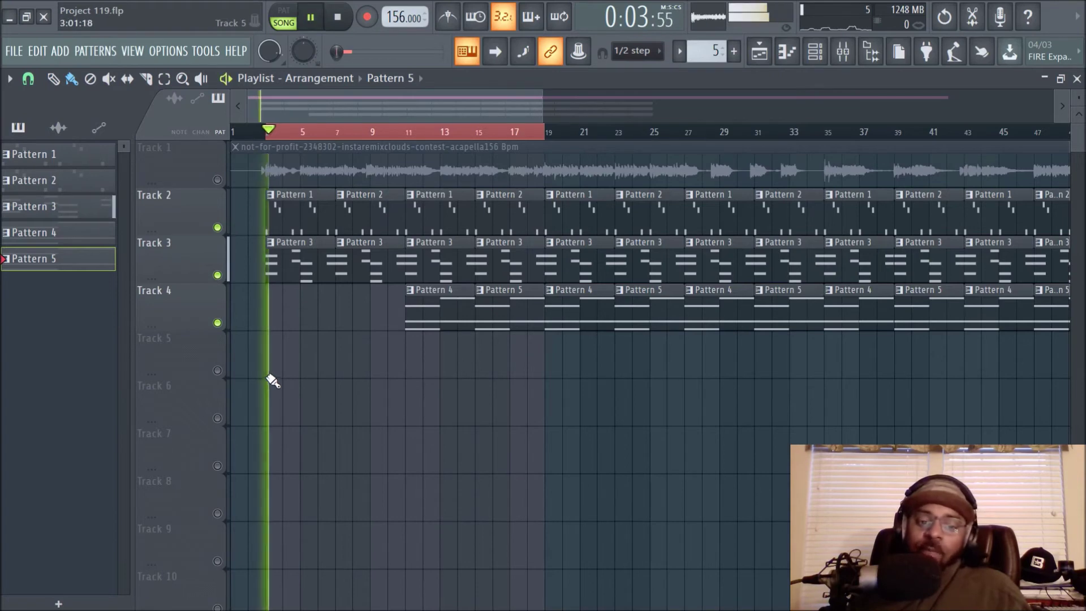
click(217, 180)
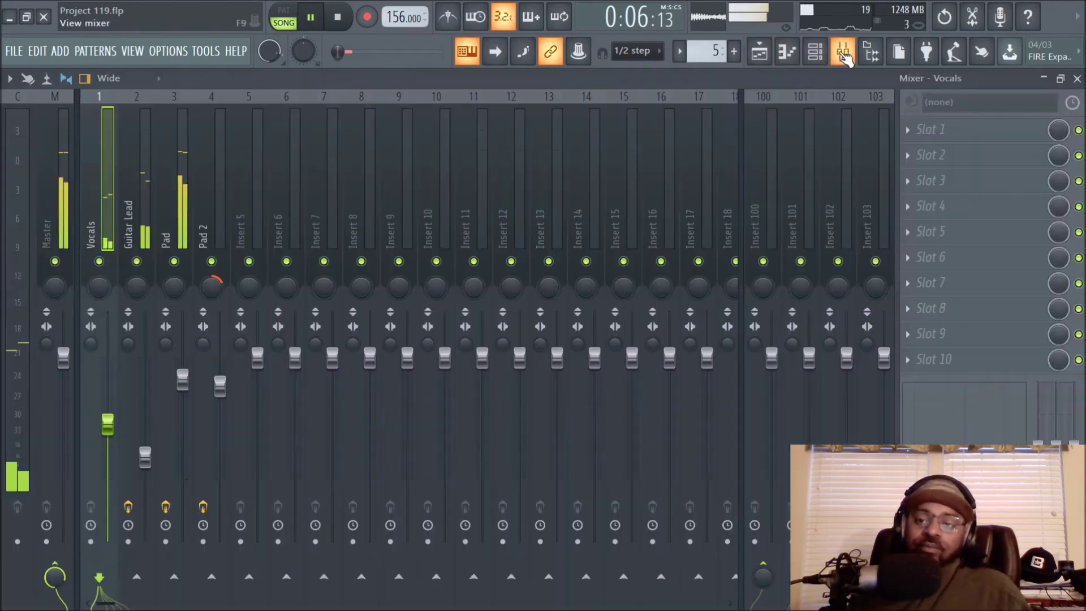
click(843, 51)
drag(114, 432, 116, 445)
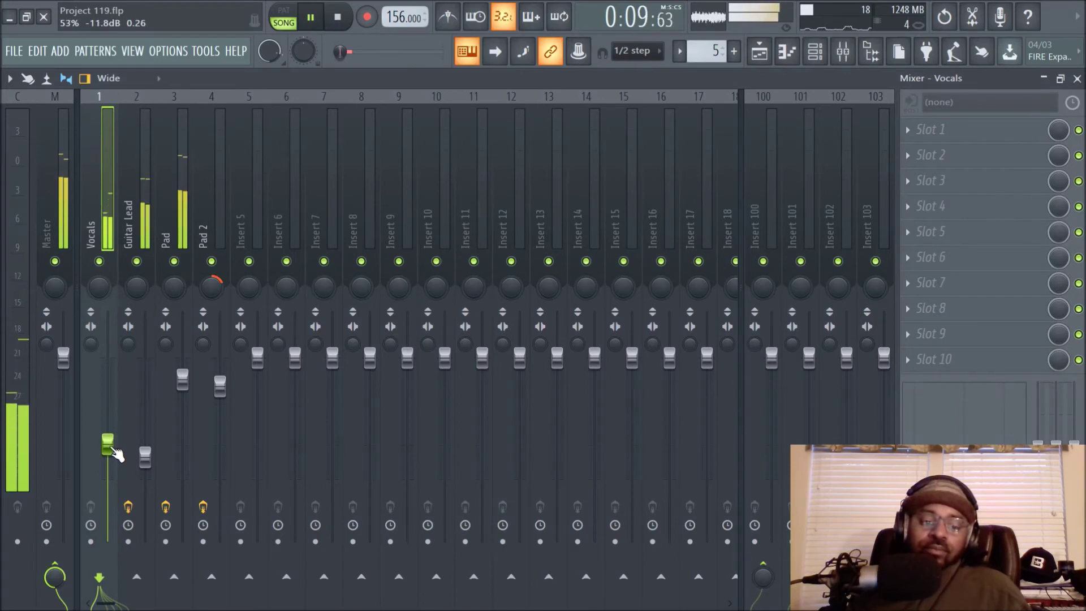
Step: Raise the Vocals level gradually past -6.0 dB during playback, lower Pad 2 slightly, and stop the song
scroll(115, 451, up, 3)
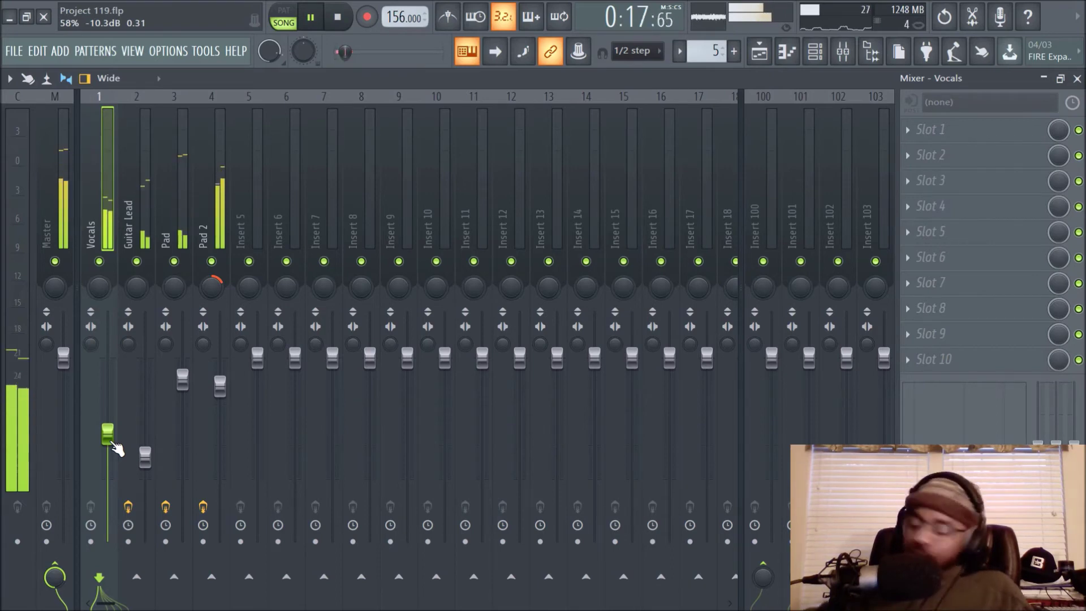
scroll(116, 449, up, 2)
scroll(116, 448, up, 2)
scroll(117, 428, up, 1)
scroll(118, 421, up, 1)
scroll(118, 421, up, 1)
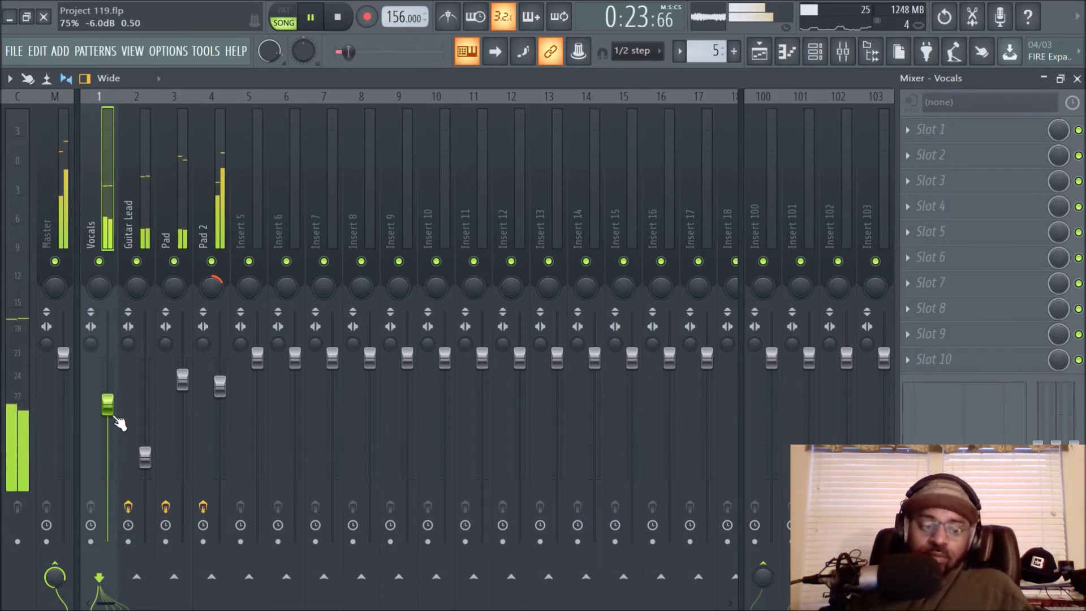
scroll(115, 419, up, 2)
scroll(230, 395, down, 2)
scroll(107, 402, up, 1)
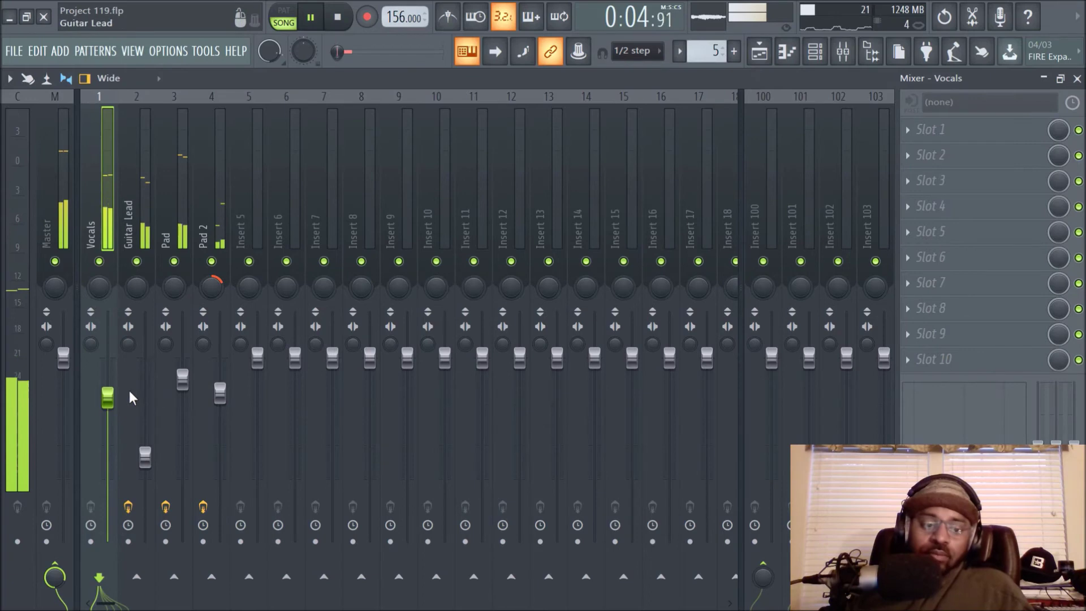
key(space)
Step: Clear the playlist's time selection and play from bar 19 with the mixer in view
click(760, 51)
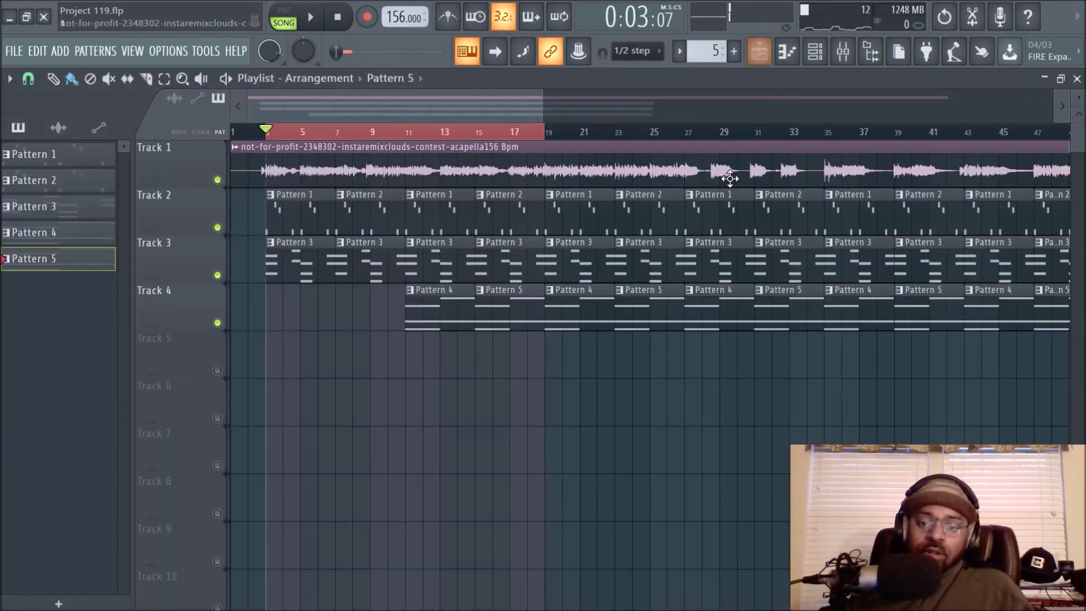
click(539, 132)
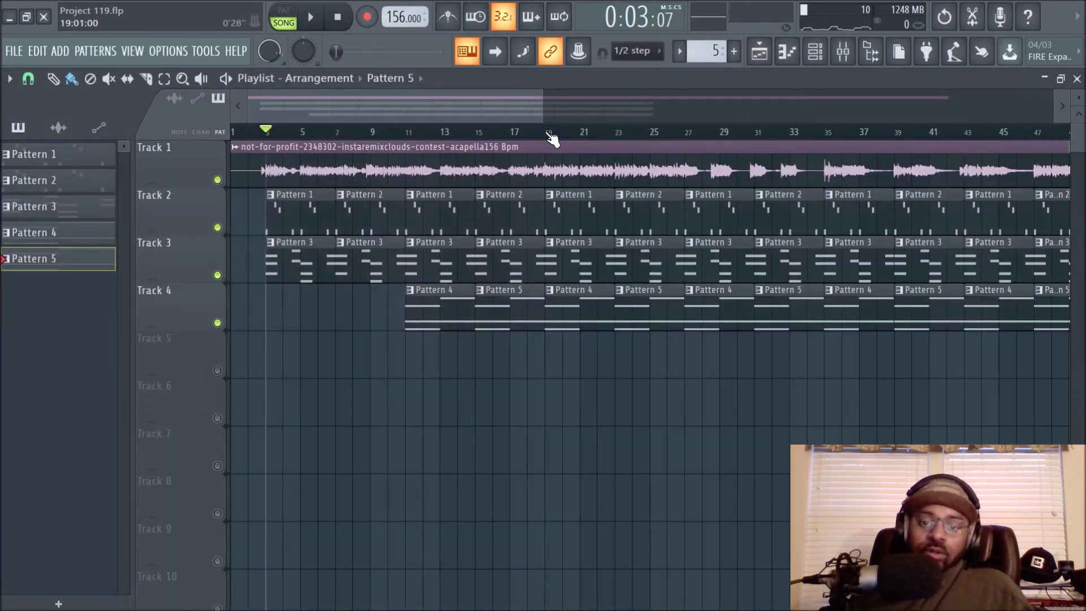
click(548, 134)
click(843, 51)
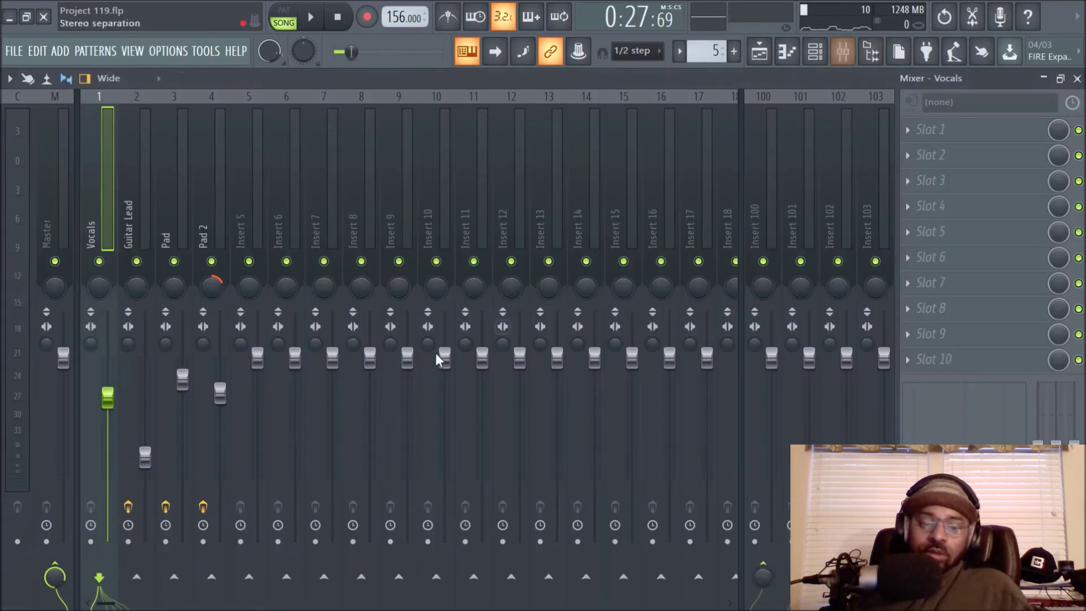
key(space)
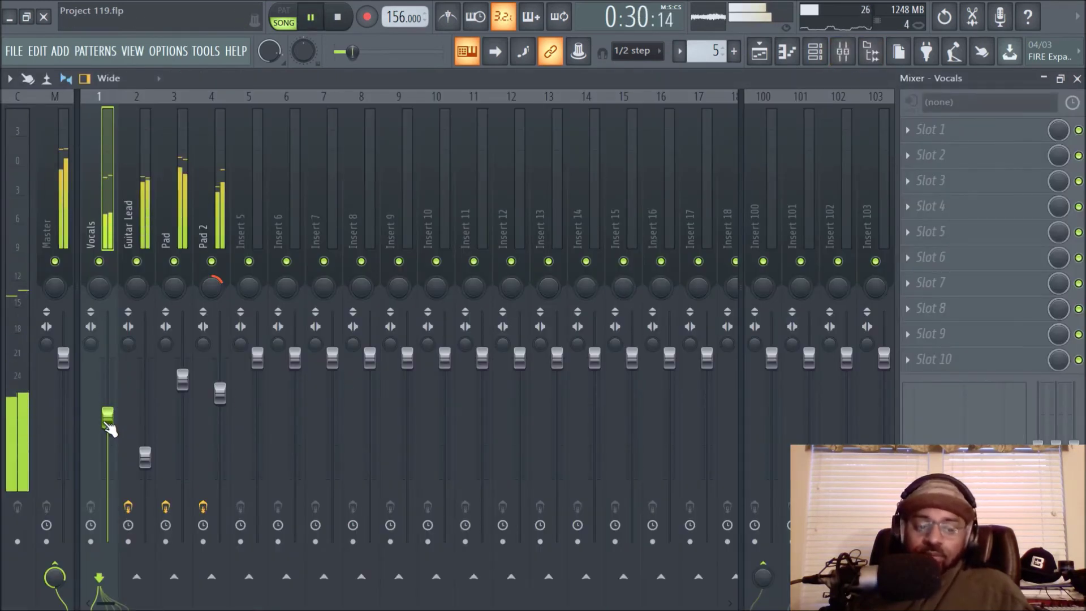
Step: Lower the Vocals level to -10.8 dB and bring it back up to about -7 dB by ear, then stop and show the playlist
scroll(109, 429, down, 3)
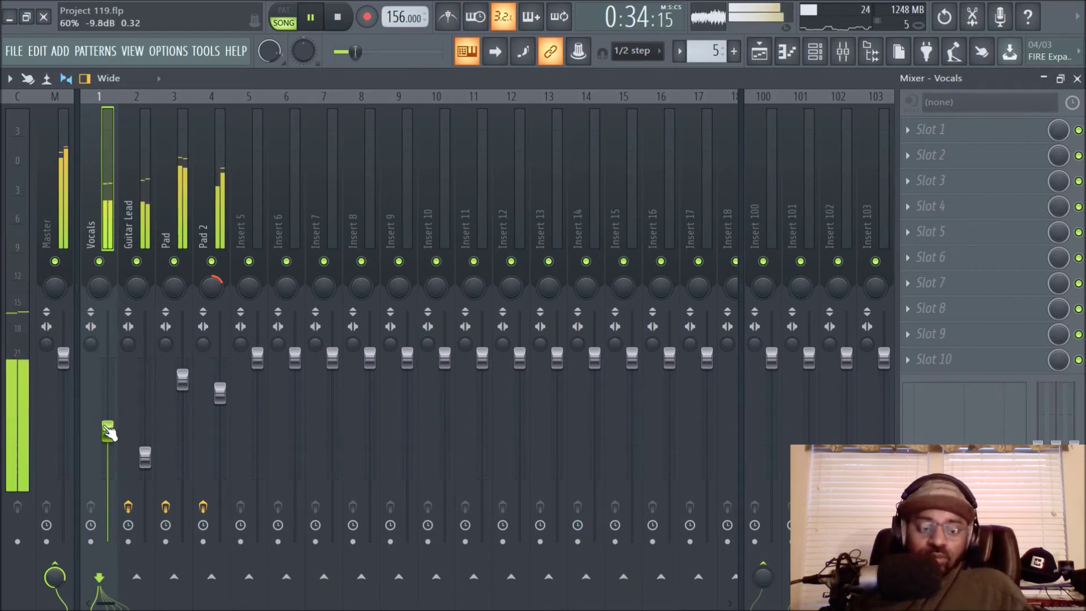
scroll(110, 442, down, 1)
scroll(109, 442, down, 2)
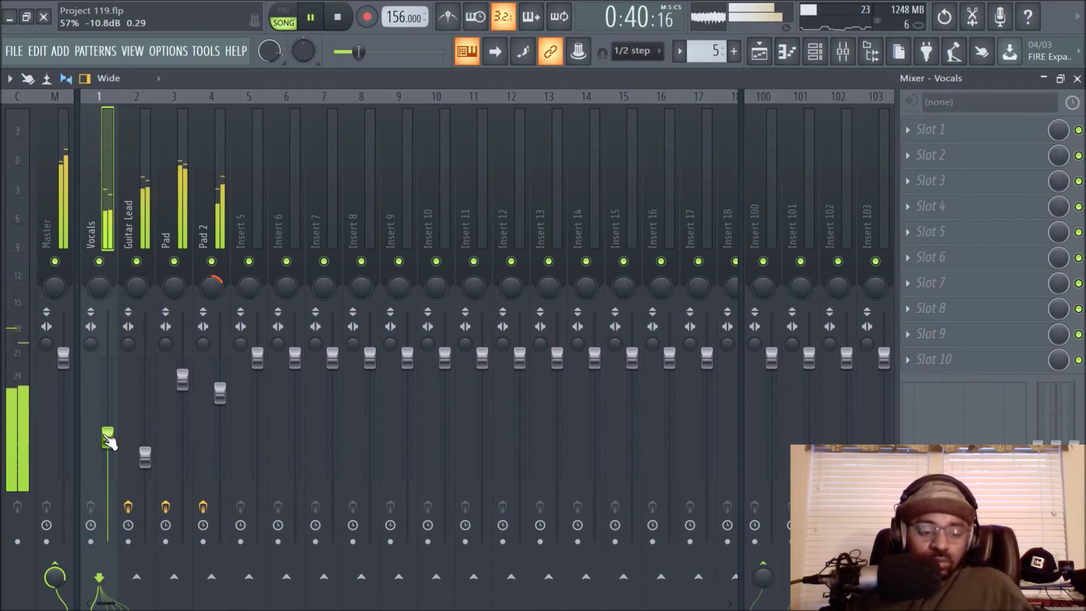
scroll(109, 442, up, 6)
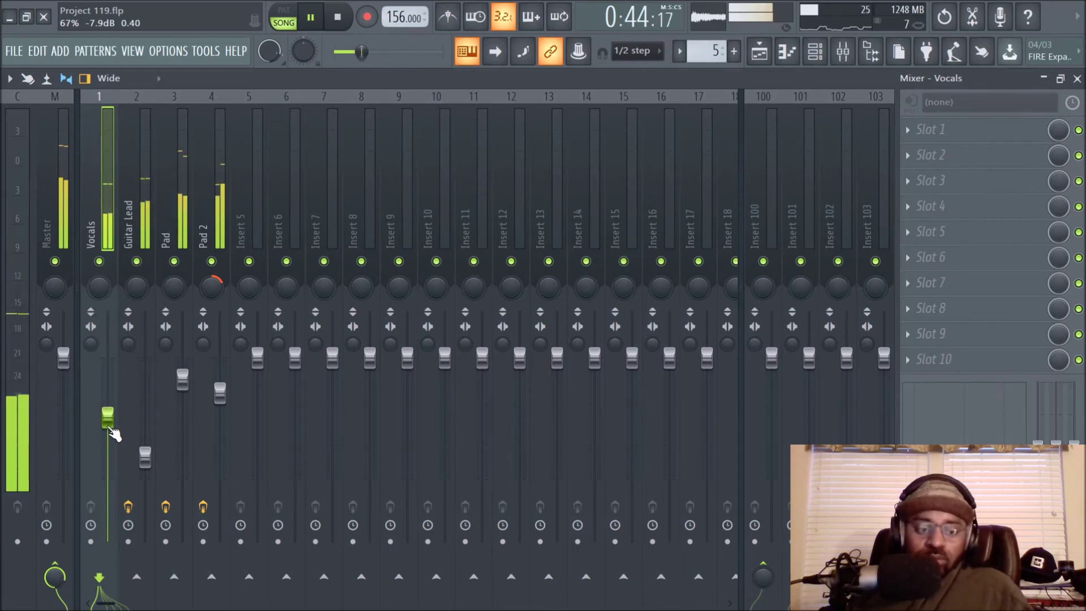
scroll(116, 424, up, 1)
scroll(117, 421, up, 3)
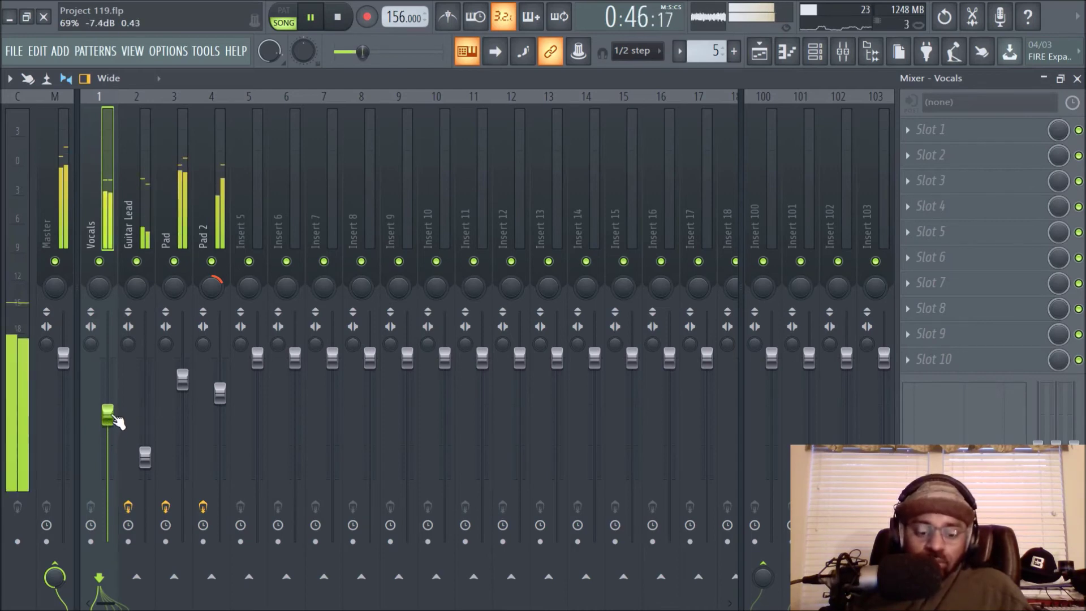
key(space)
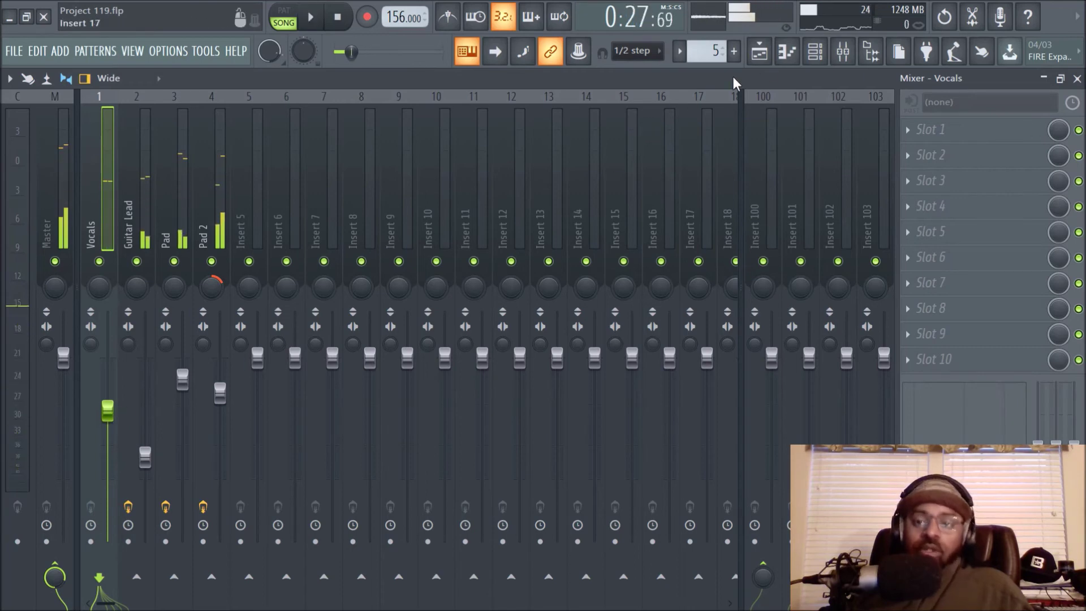
click(767, 60)
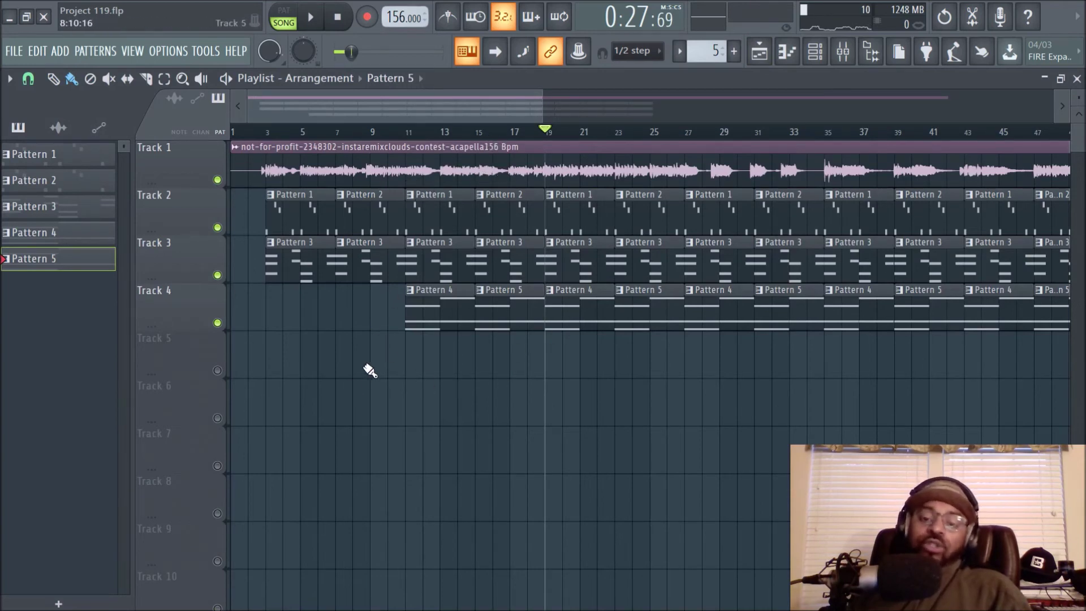
Step: Delete the acapella clip from Track 1 and undo the deletion, repeating this twice
right_click(440, 169)
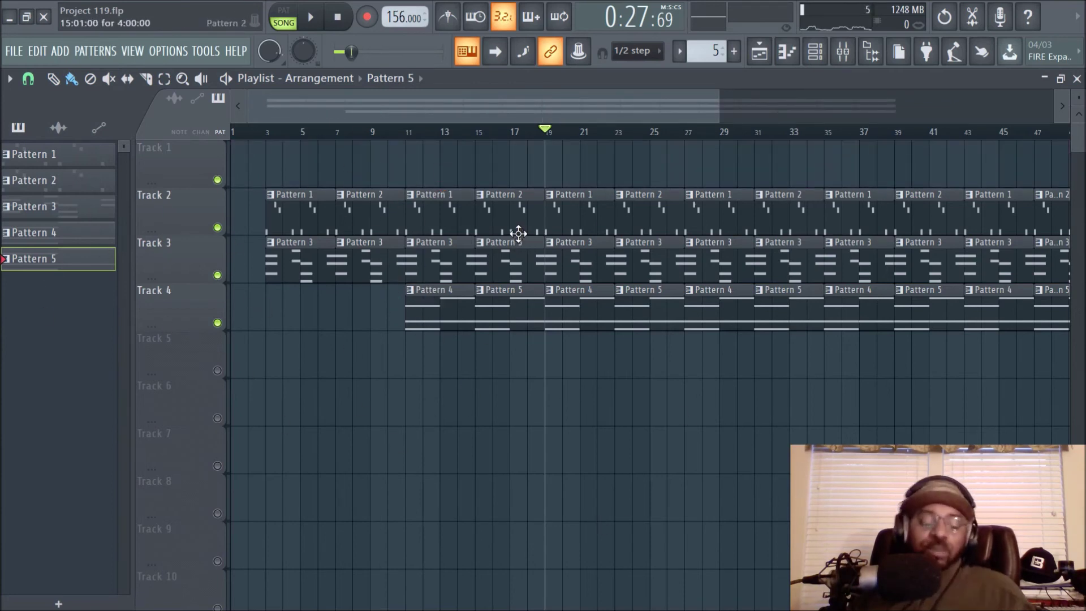
key(ctrl+z)
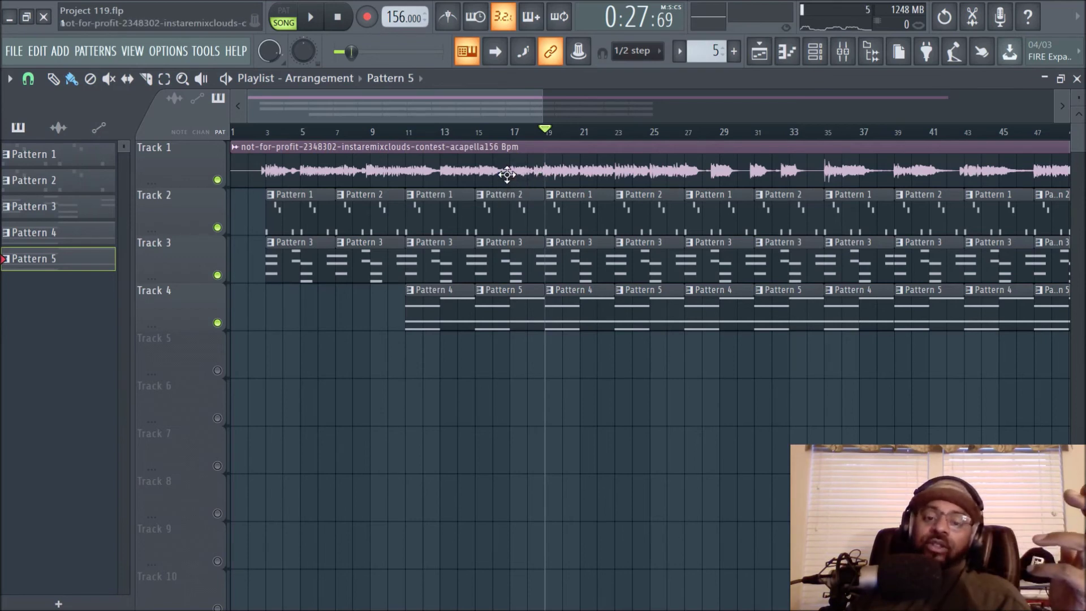
right_click(506, 175)
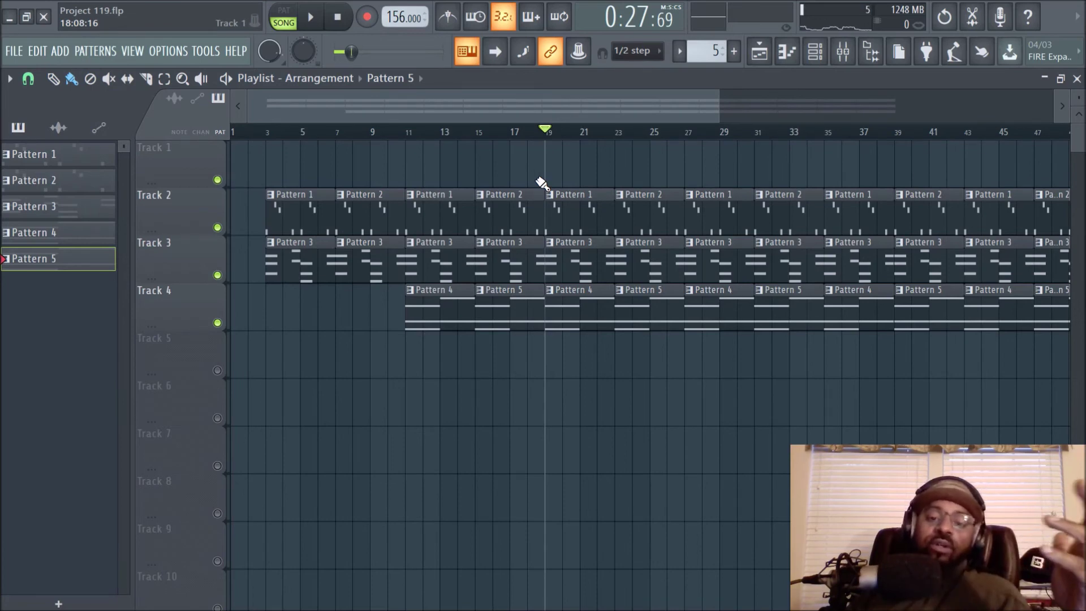
key(ctrl+z)
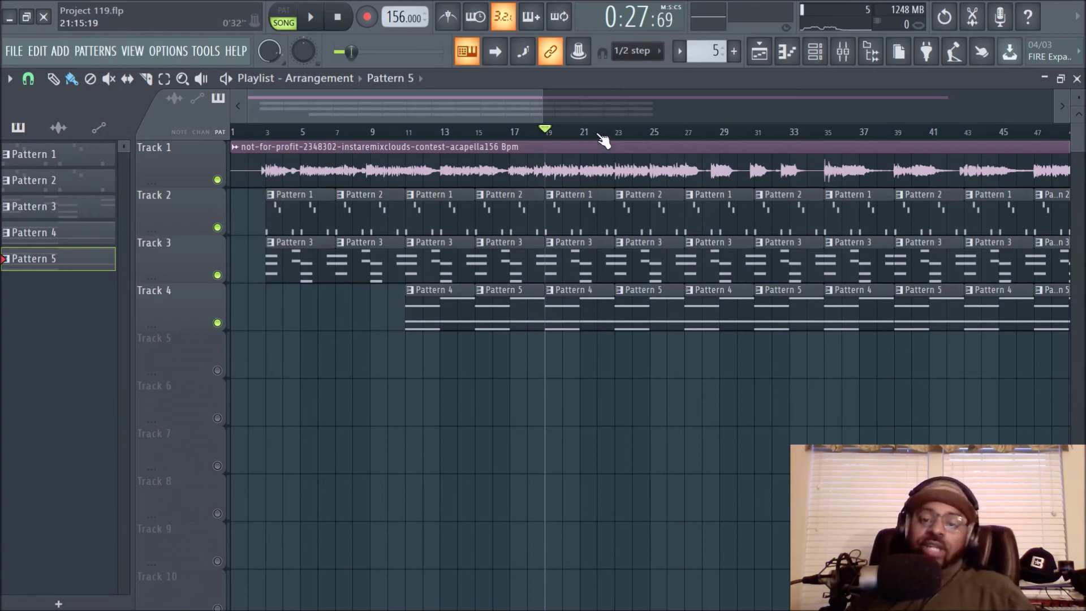
Step: Delete the Pattern 5 clip at bar 23 on Track 4 and undo the deletion
scroll(602, 138, down, 4)
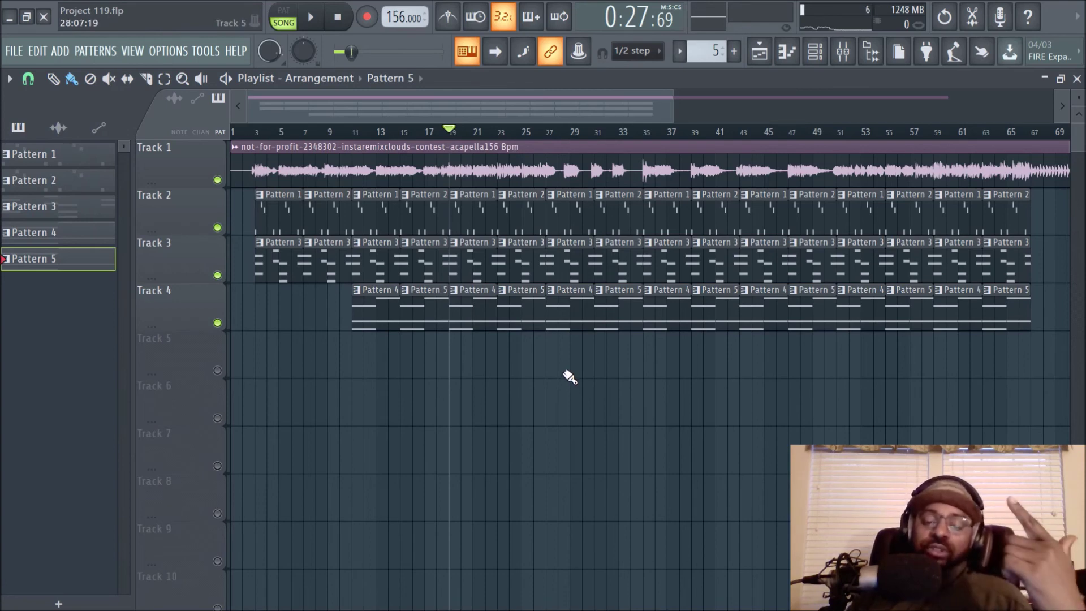
scroll(497, 138, up, 4)
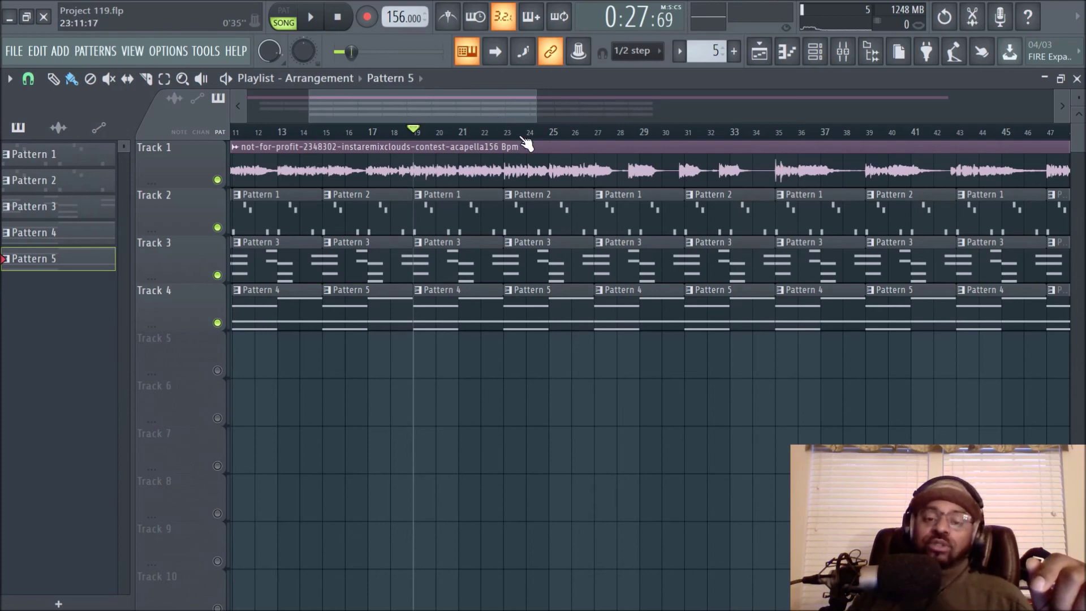
scroll(526, 144, down, 5)
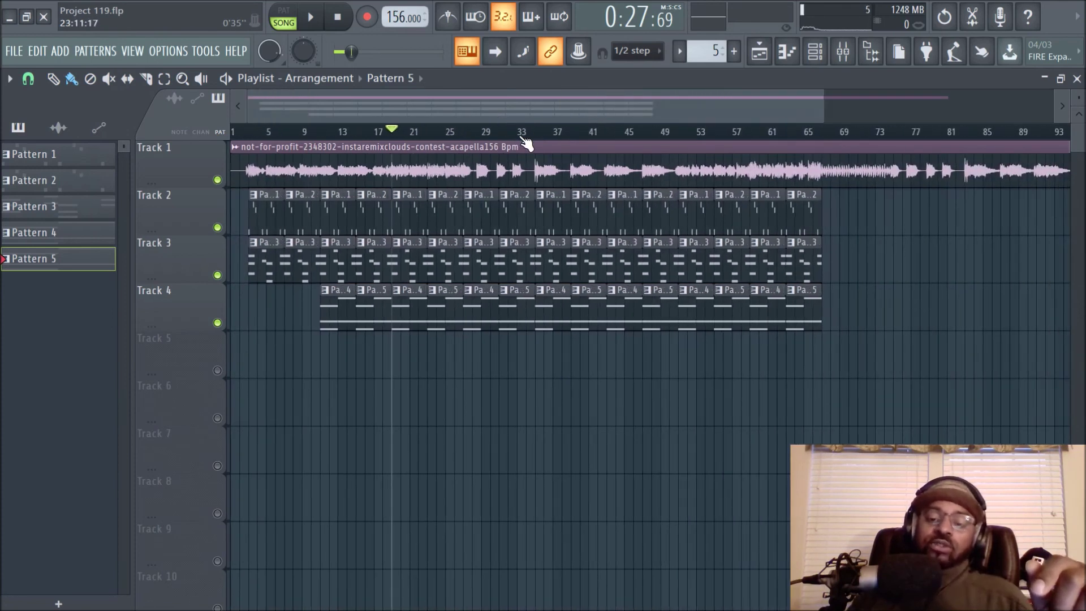
right_click(436, 324)
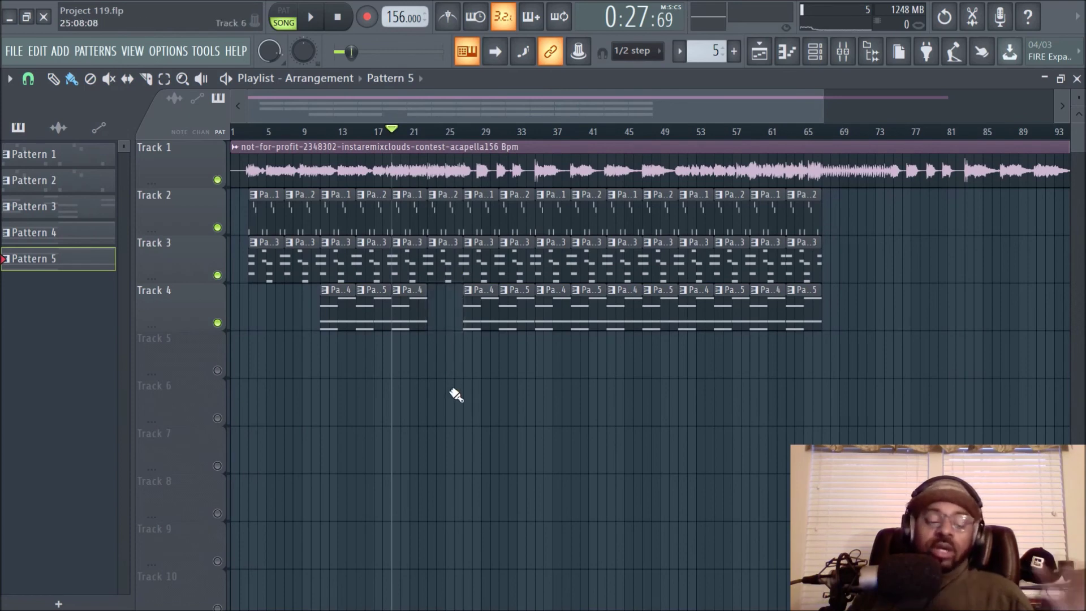
key(ctrl+z)
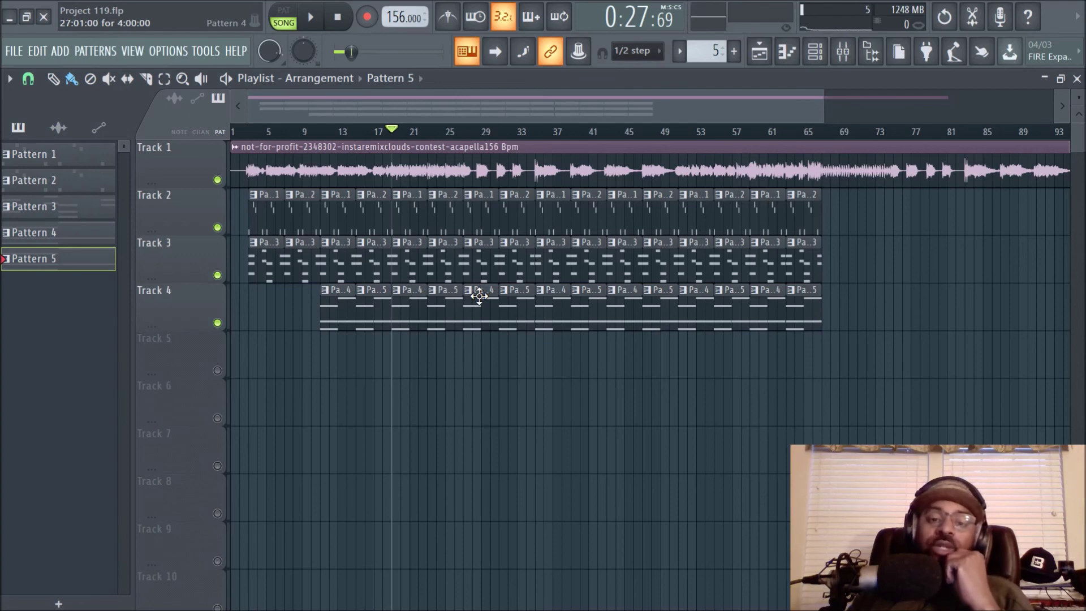
Step: Look over the arrangement's pattern tracks and compare their length with the full acapella clip on Track 1
scroll(572, 279, down, 3)
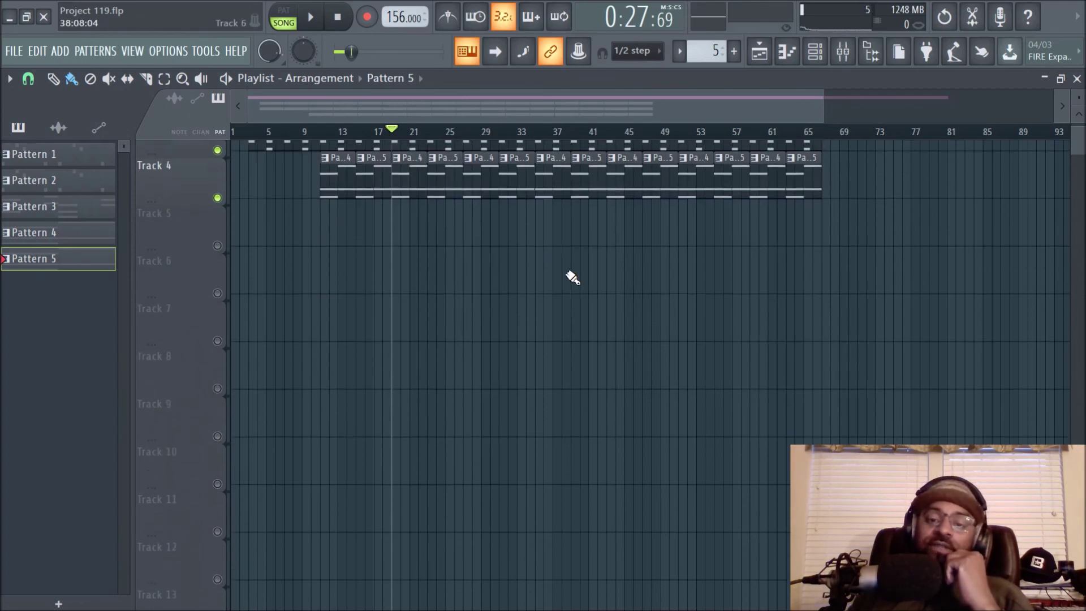
scroll(572, 289, up, 2)
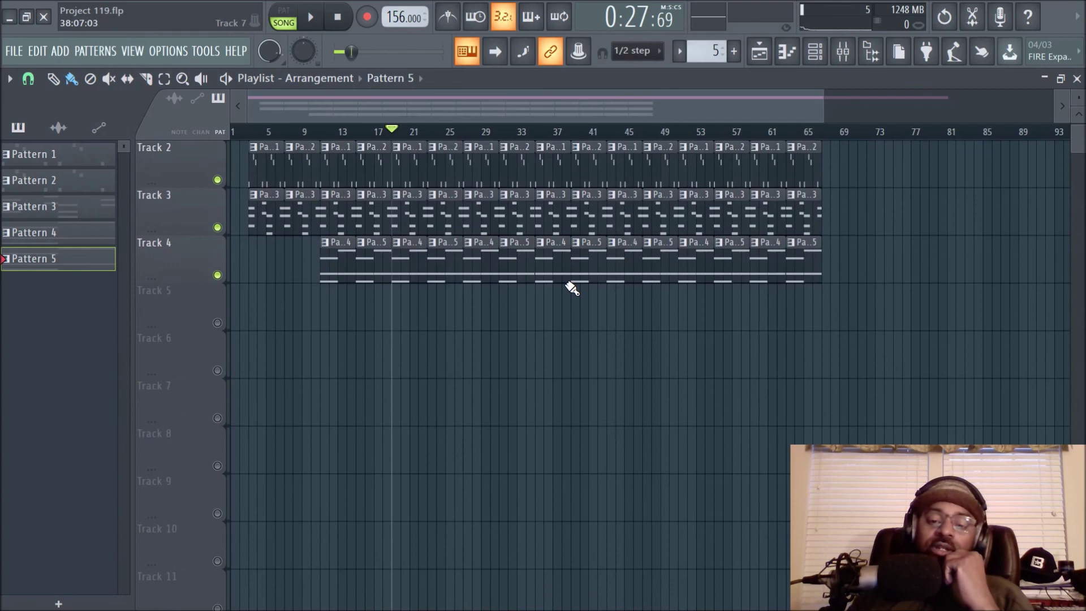
scroll(572, 289, up, 1)
scroll(572, 289, down, 2)
scroll(572, 289, up, 1)
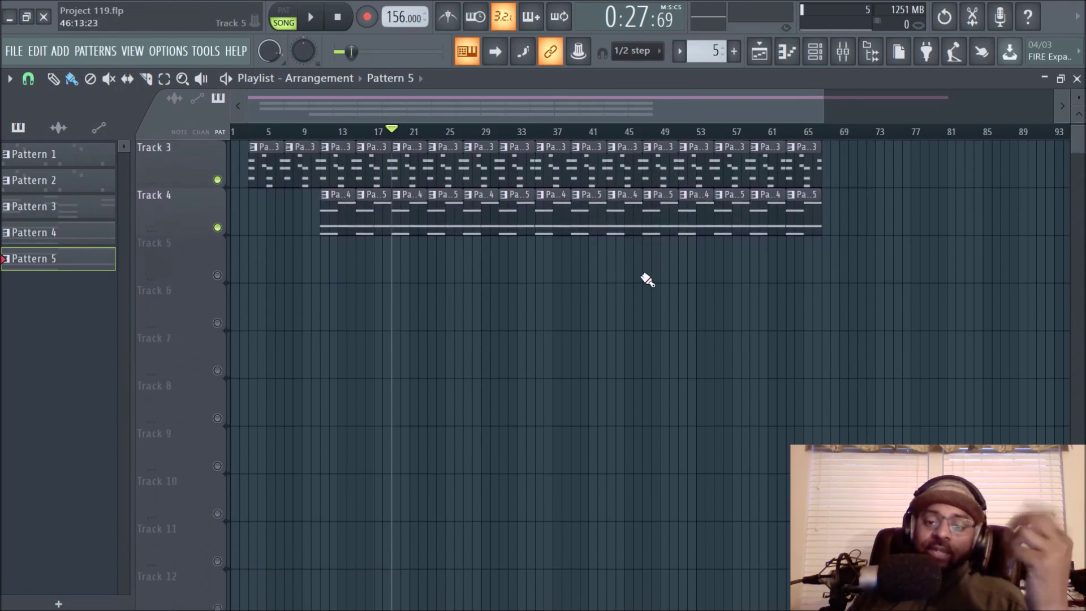
scroll(648, 280, up, 1)
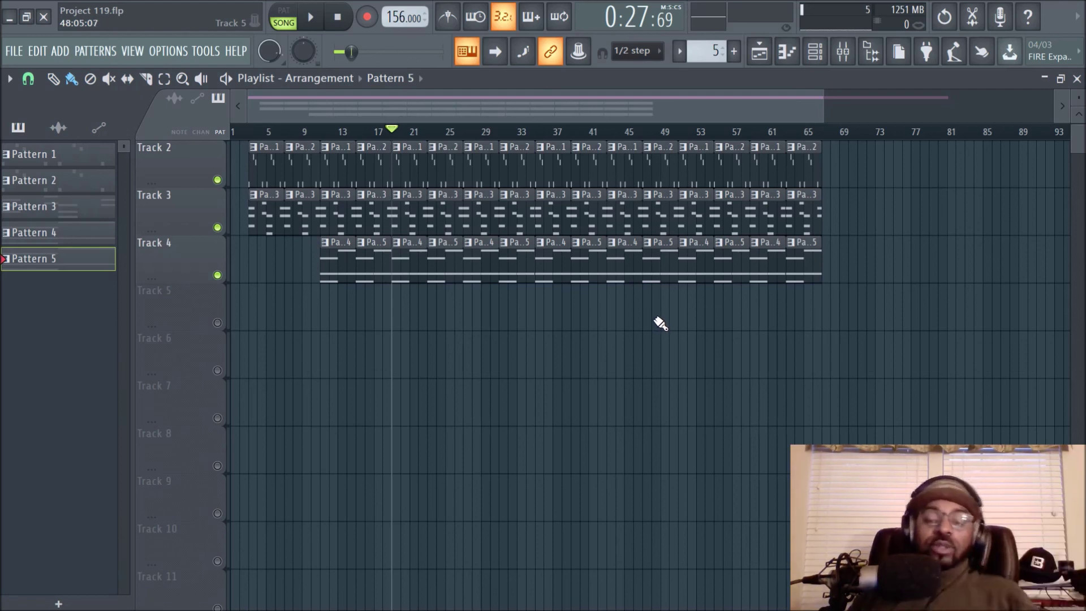
scroll(701, 311, up, 1)
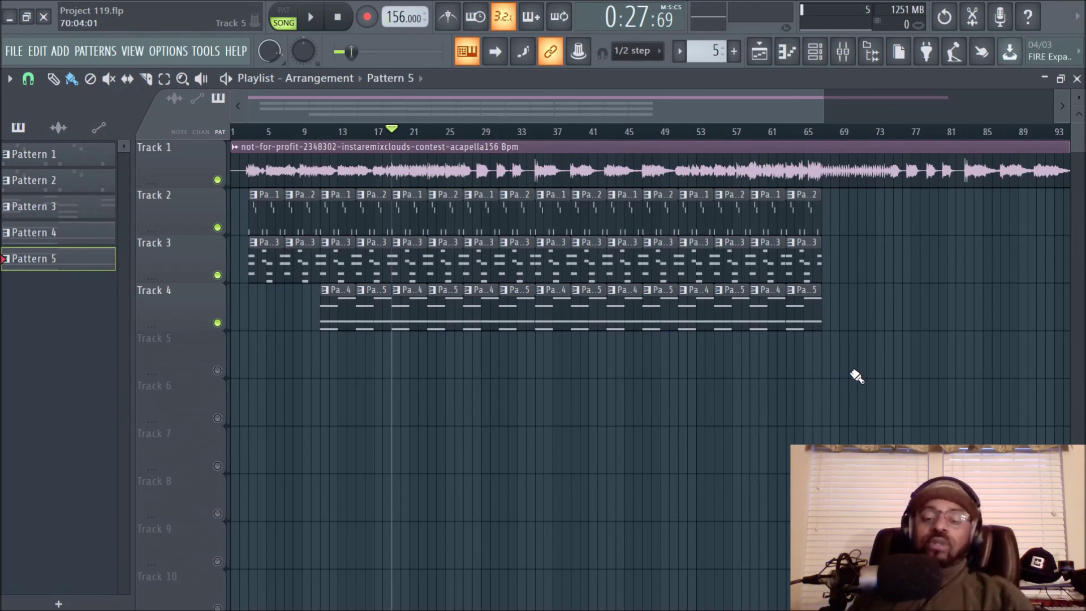
scroll(857, 374, down, 2)
scroll(815, 334, up, 2)
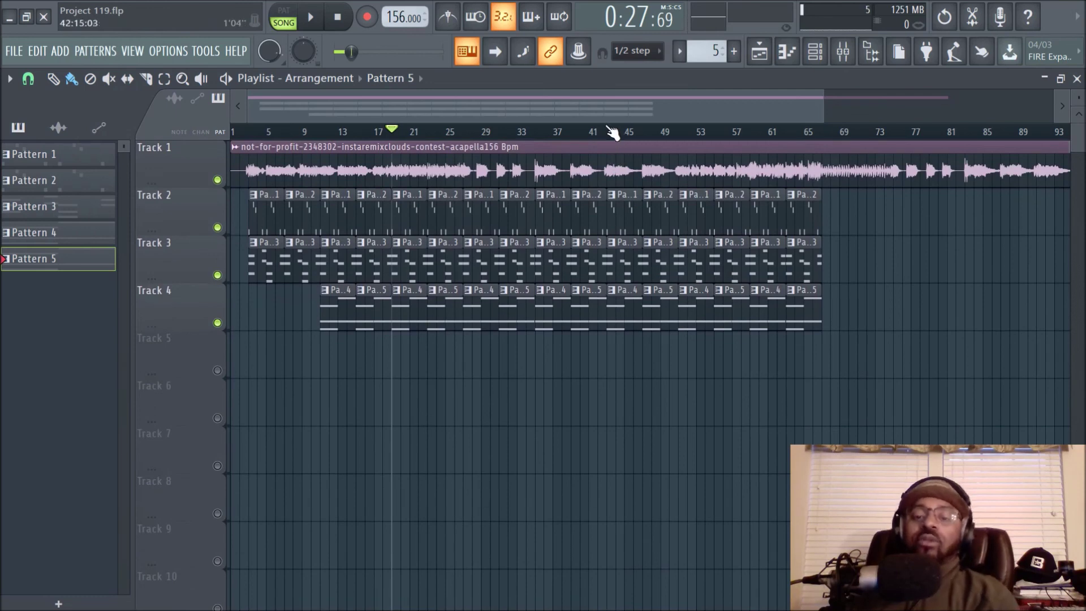
scroll(611, 137, down, 1)
scroll(611, 137, down, 1)
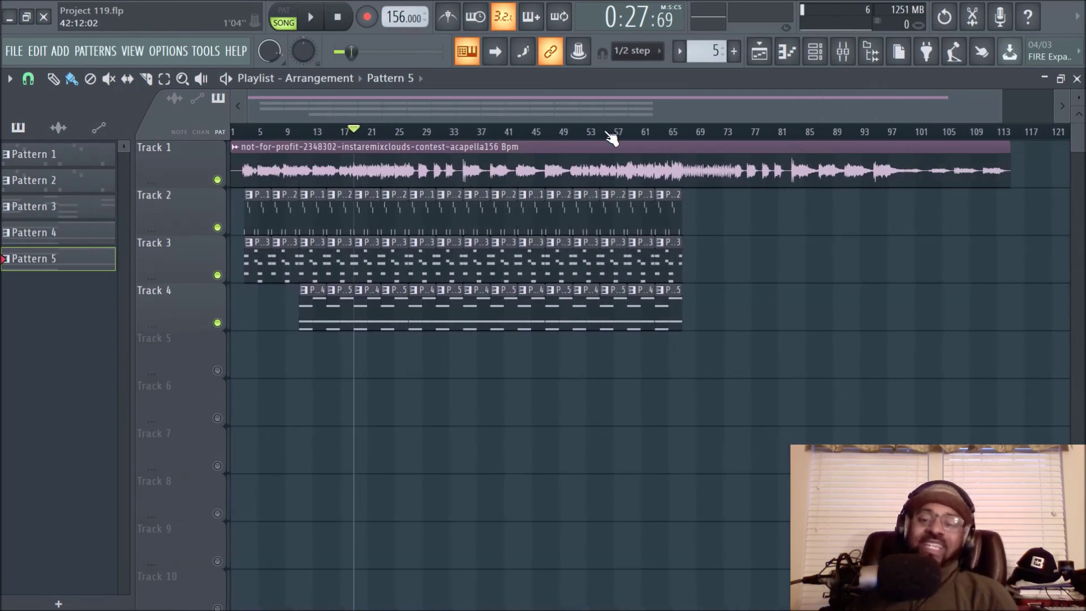